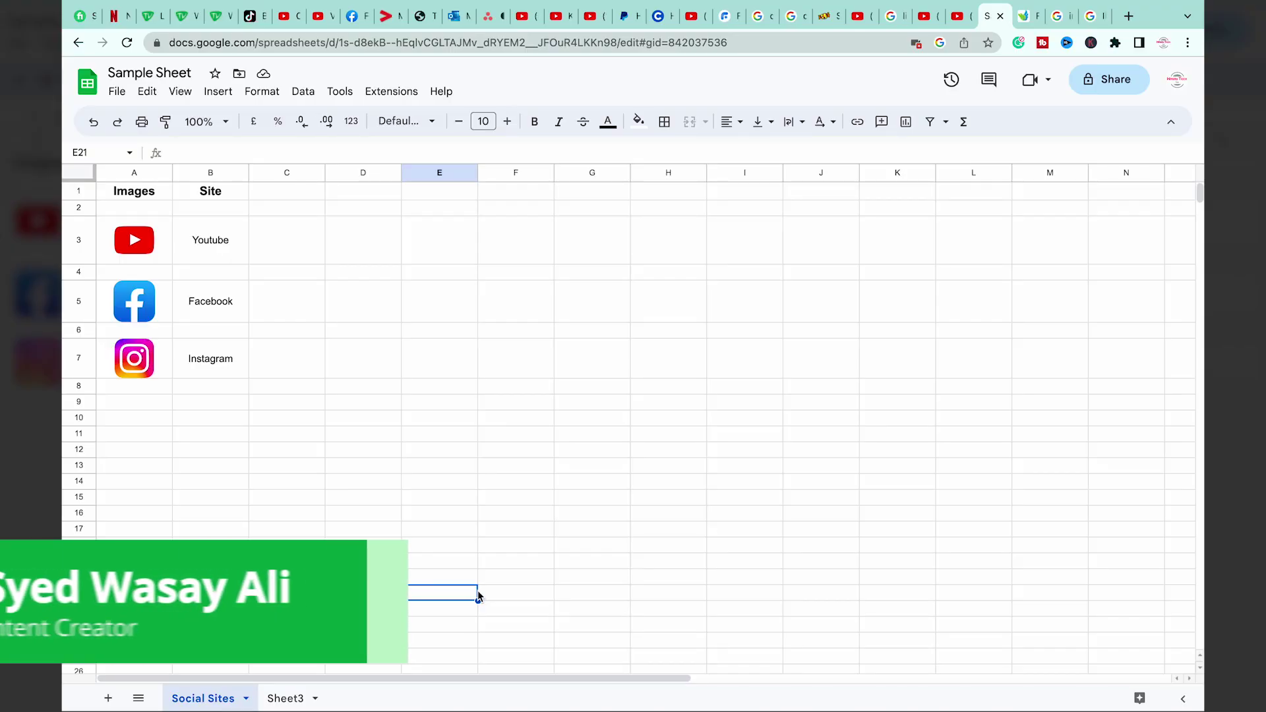
# - Preview the finished sheet's YouTube (A3) and Facebook (A5) logo cells, then select empty cell C7
pyautogui.click(148, 254)
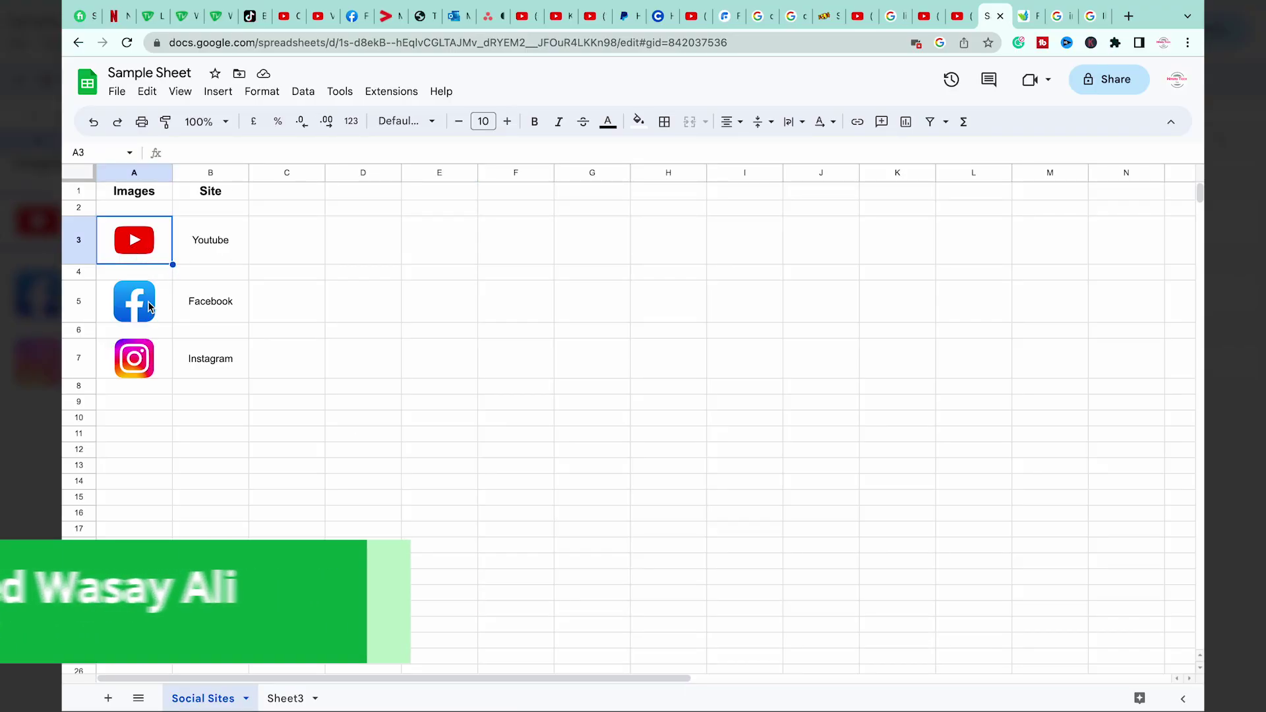
pyautogui.click(149, 304)
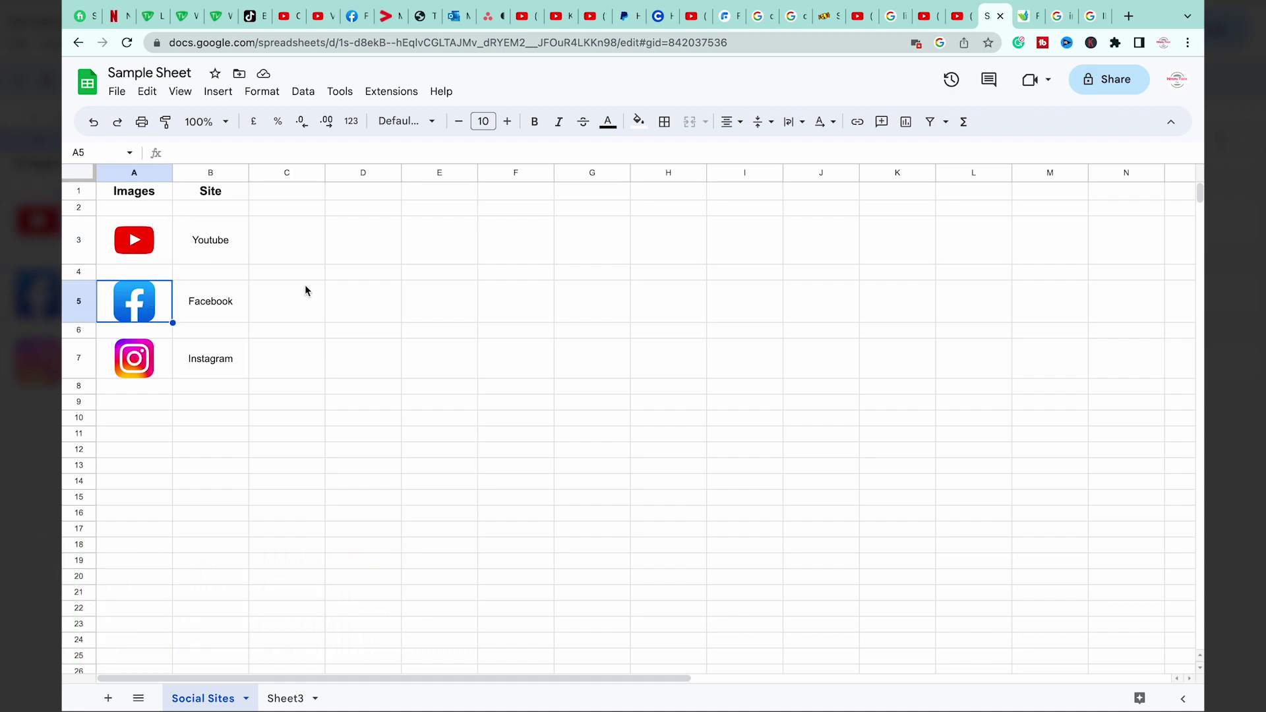
pyautogui.click(294, 343)
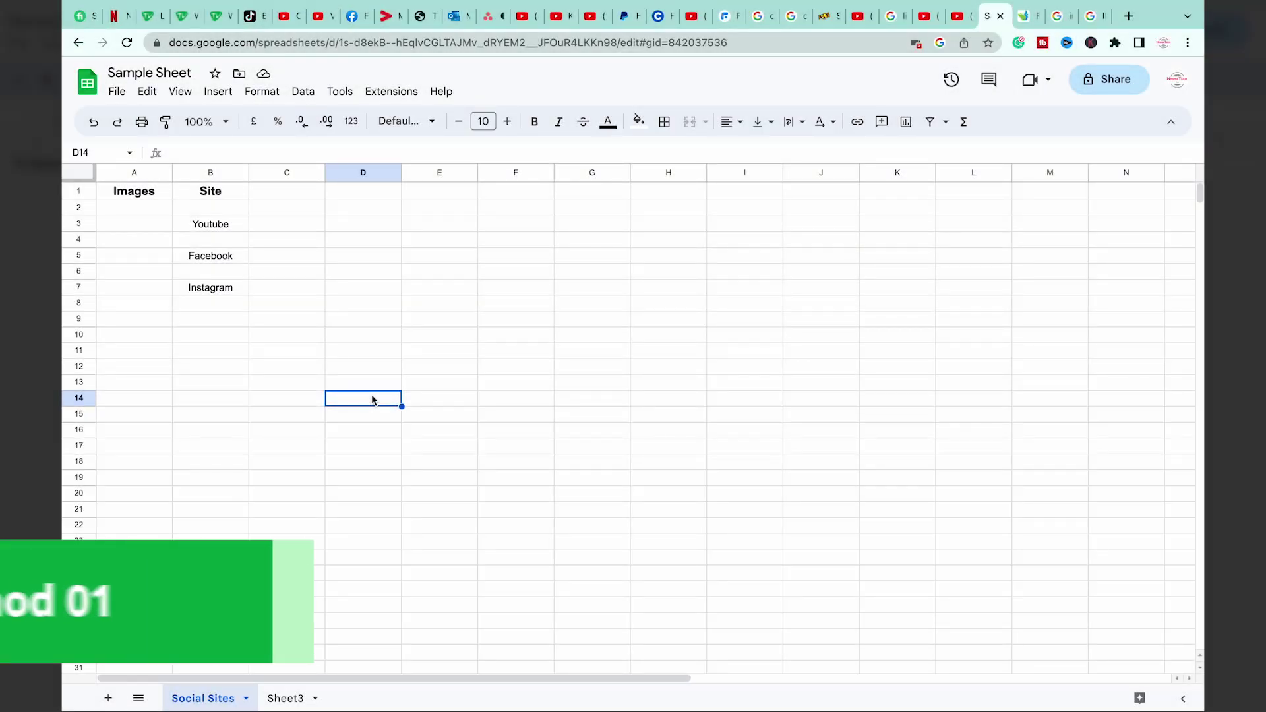
# - Start inserting an in-cell image into A3 via Insert > Image > Insert an image in the cell
pyautogui.click(139, 229)
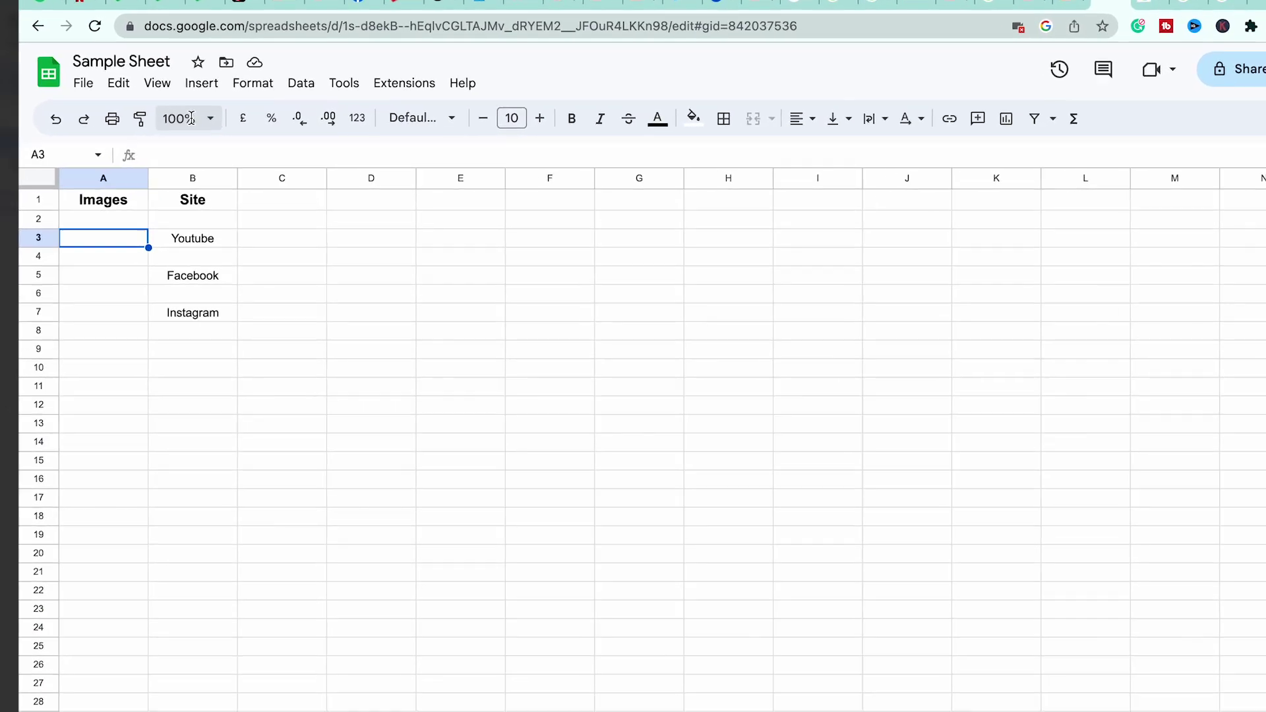
pyautogui.click(219, 93)
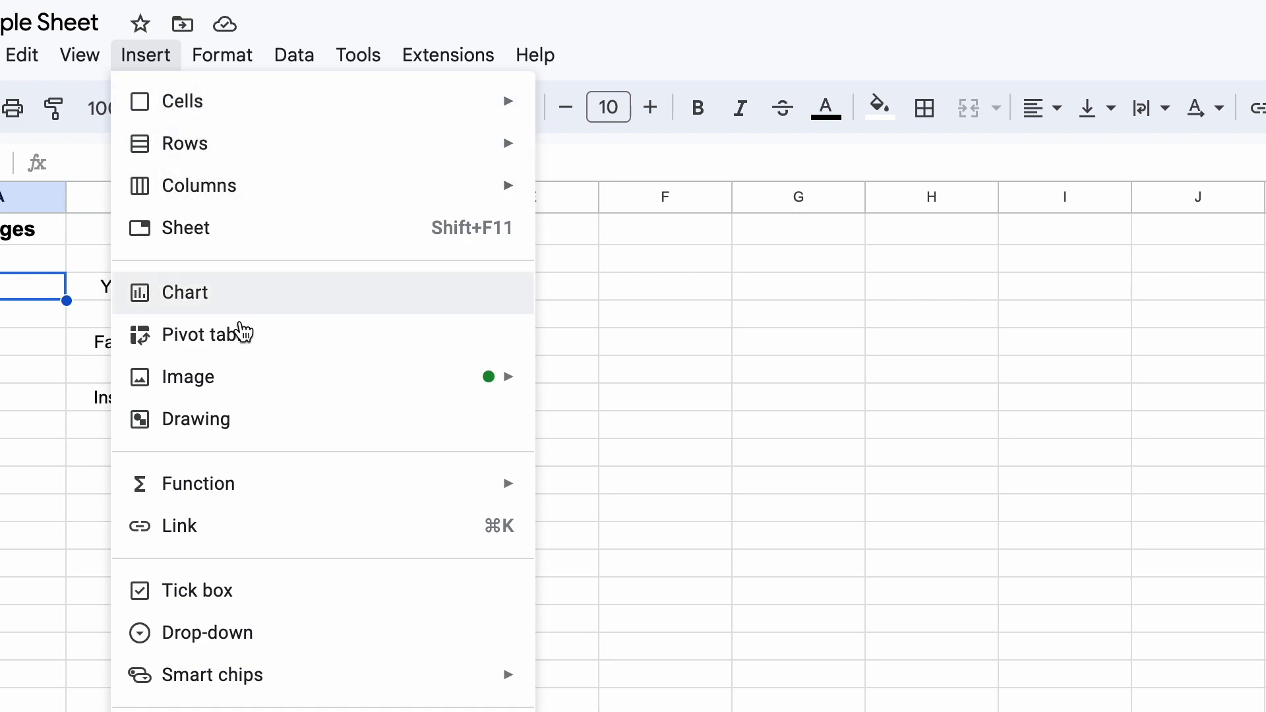
pyautogui.moveTo(274, 380)
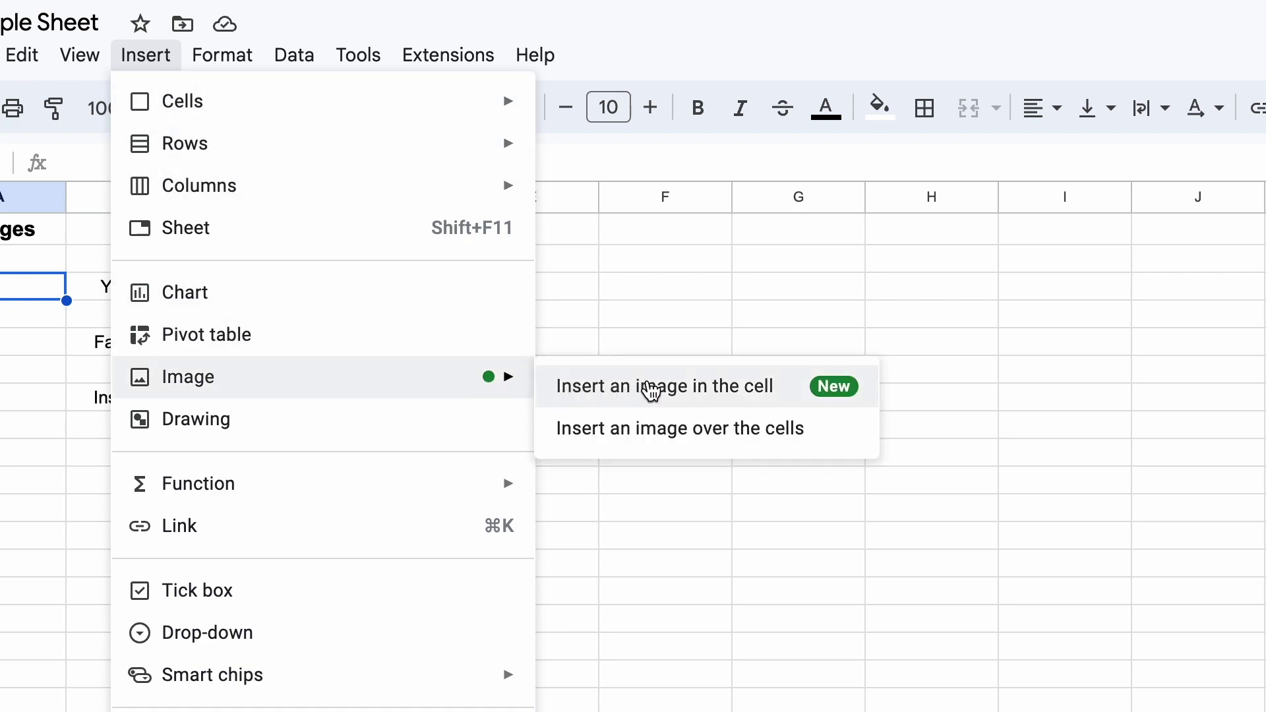
pyautogui.click(638, 395)
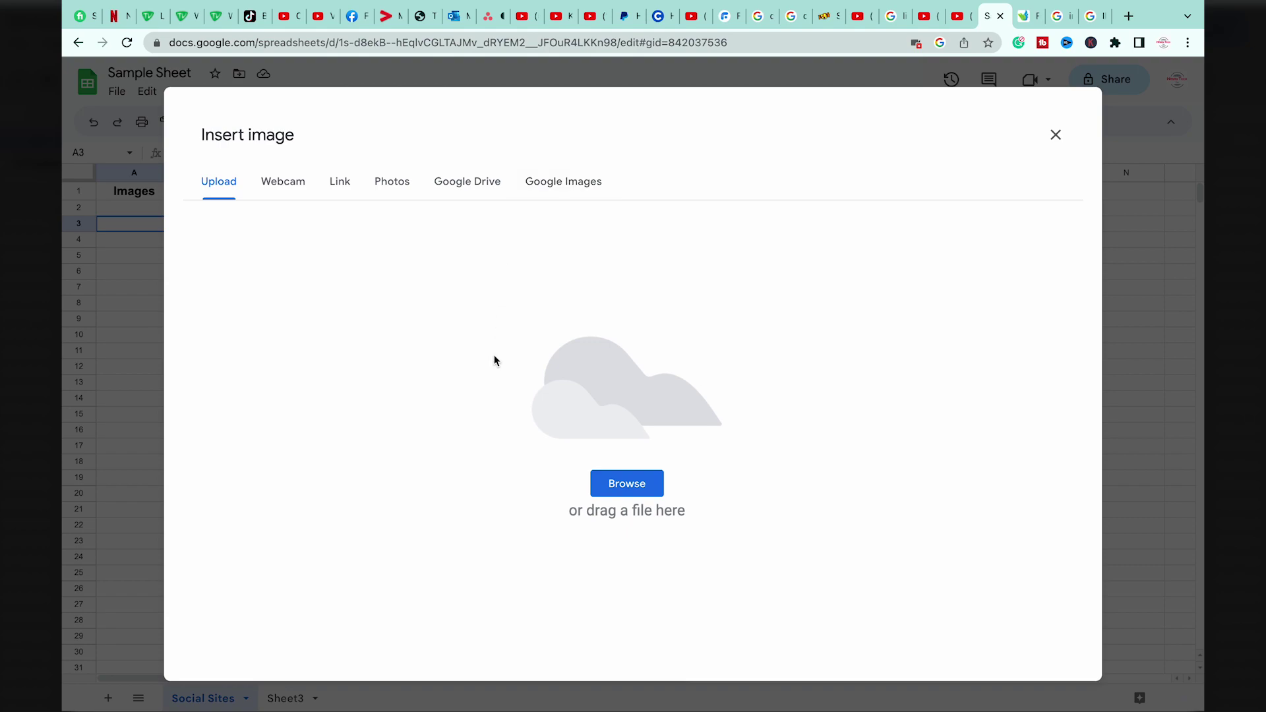
pyautogui.click(638, 493)
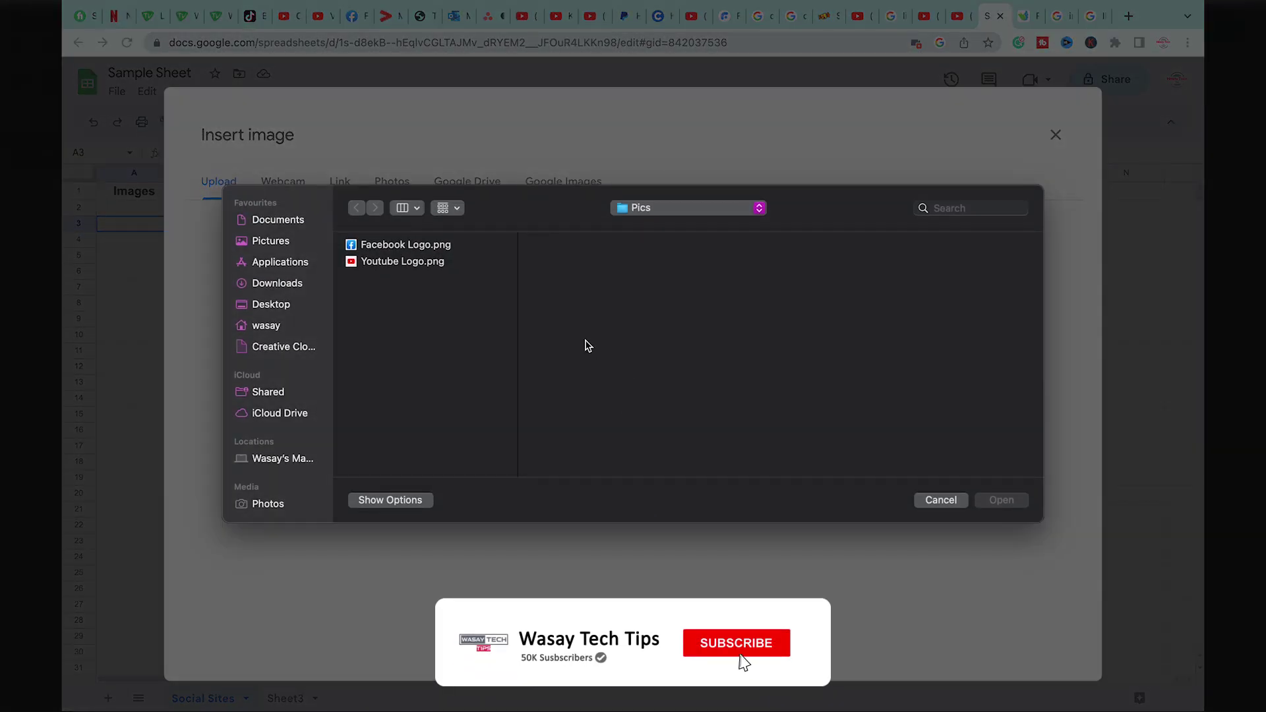
# - Upload Youtube Logo.png from the Pics folder into cell A3
pyautogui.click(405, 261)
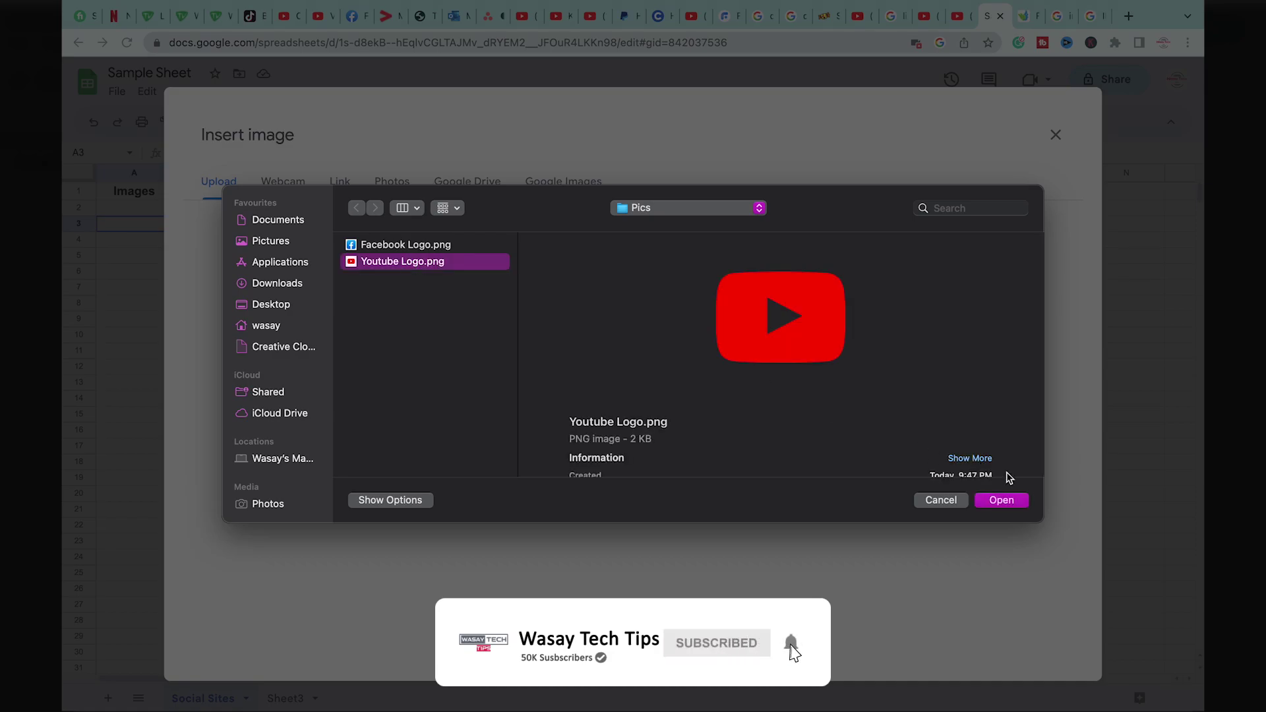
pyautogui.click(1017, 505)
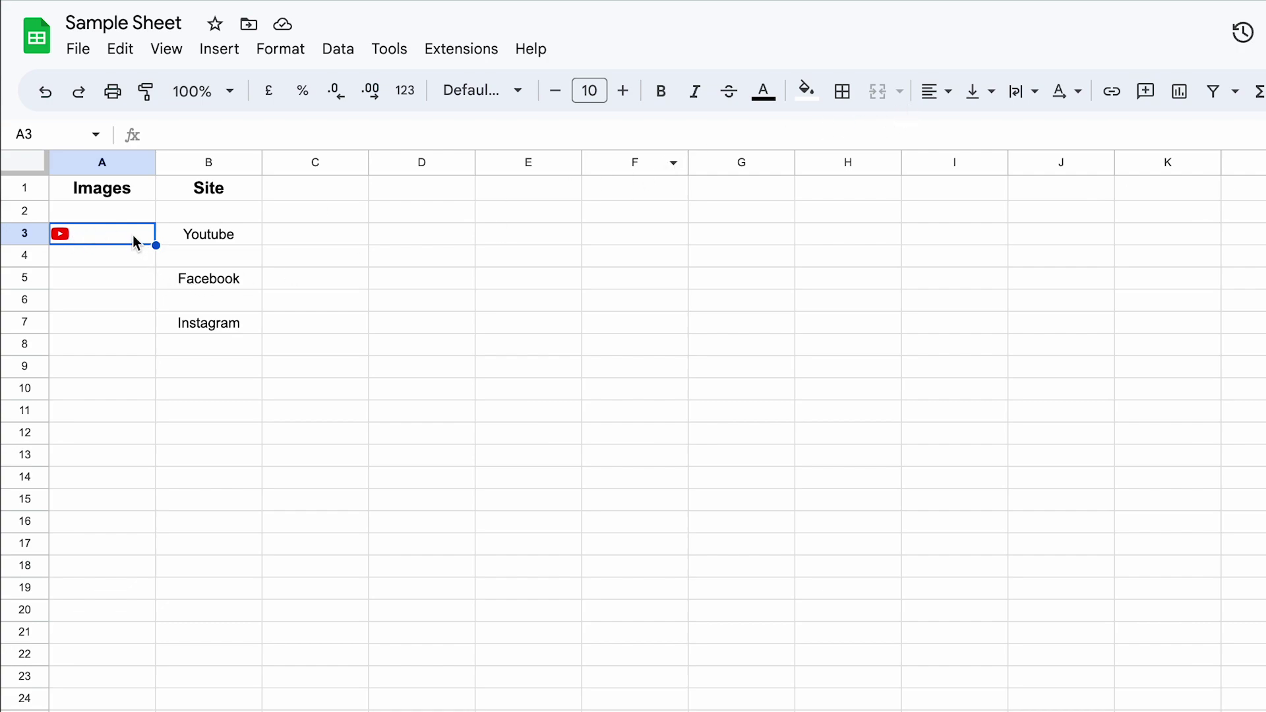
pyautogui.click(931, 92)
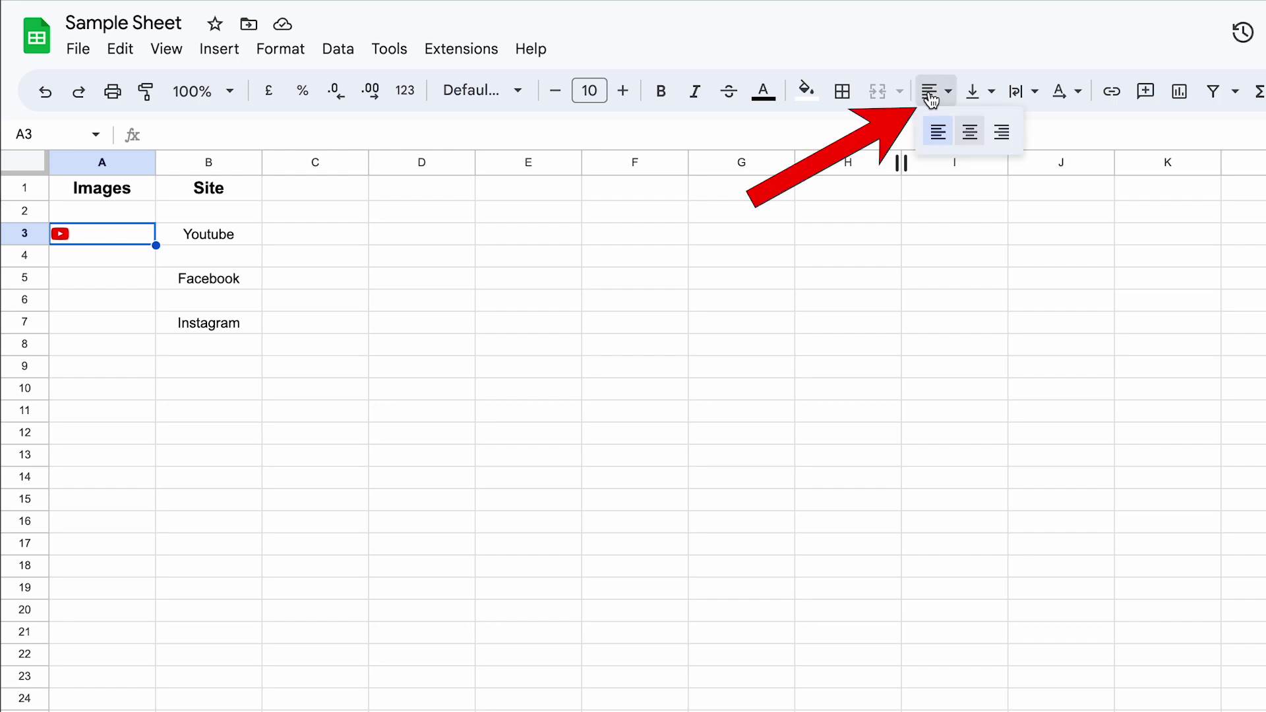
# - Centre the YouTube logo horizontally and vertically in A3 and drag row 3 taller to enlarge it
pyautogui.click(966, 135)
pyautogui.click(974, 95)
pyautogui.click(1011, 134)
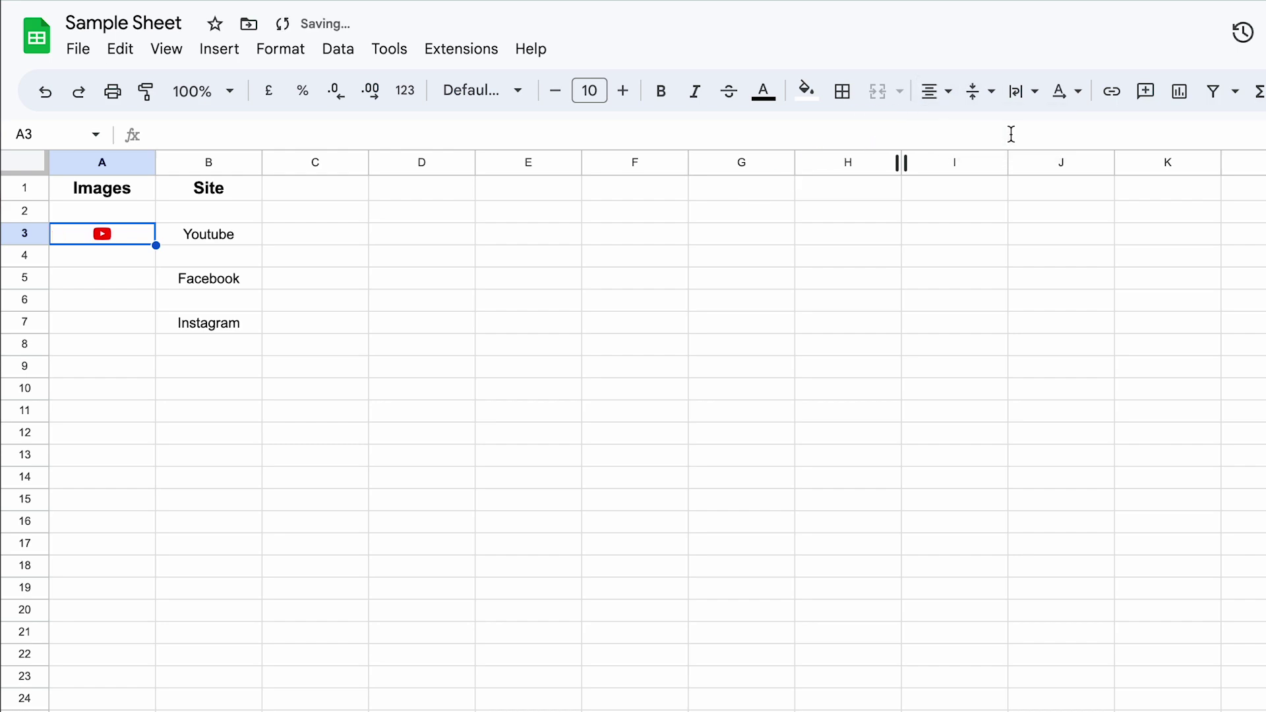
pyautogui.moveTo(28, 242); pyautogui.dragTo(26, 290)
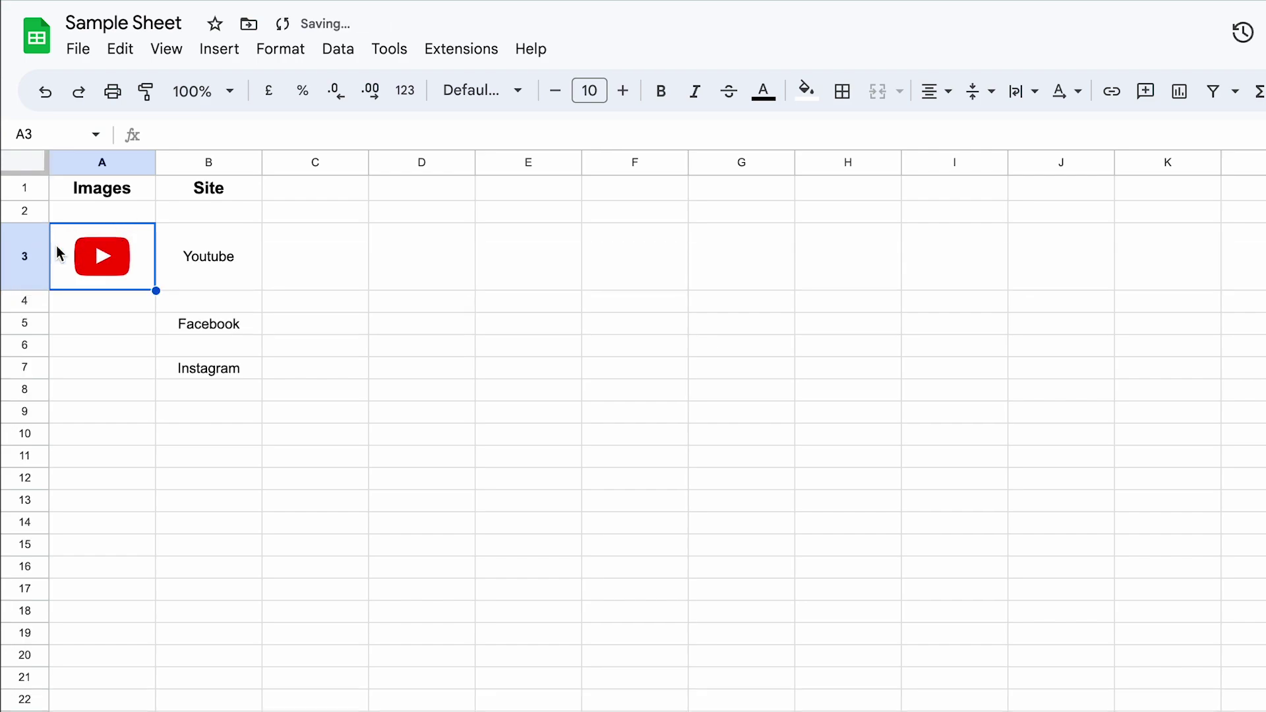
pyautogui.click(278, 287)
pyautogui.click(114, 330)
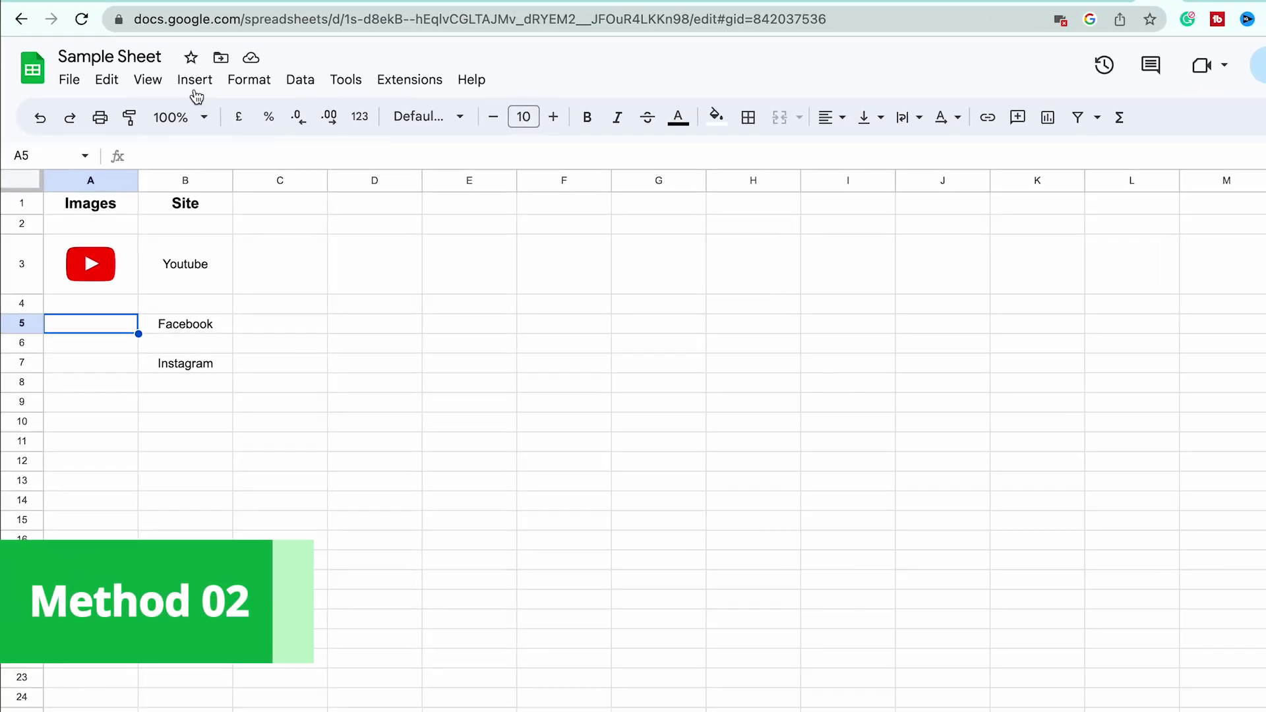
# - Insert Facebook Logo.png as a floating image over the cells from A5, then drag it right
pyautogui.click(195, 91)
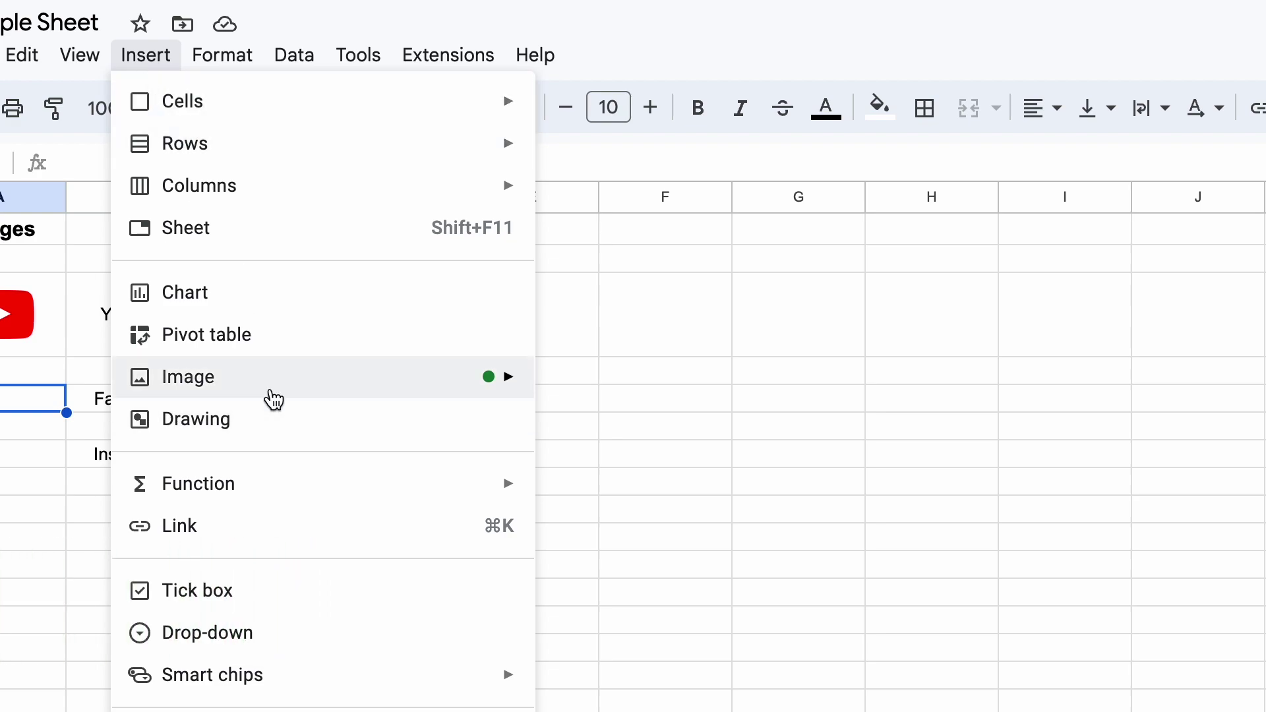
pyautogui.moveTo(272, 396)
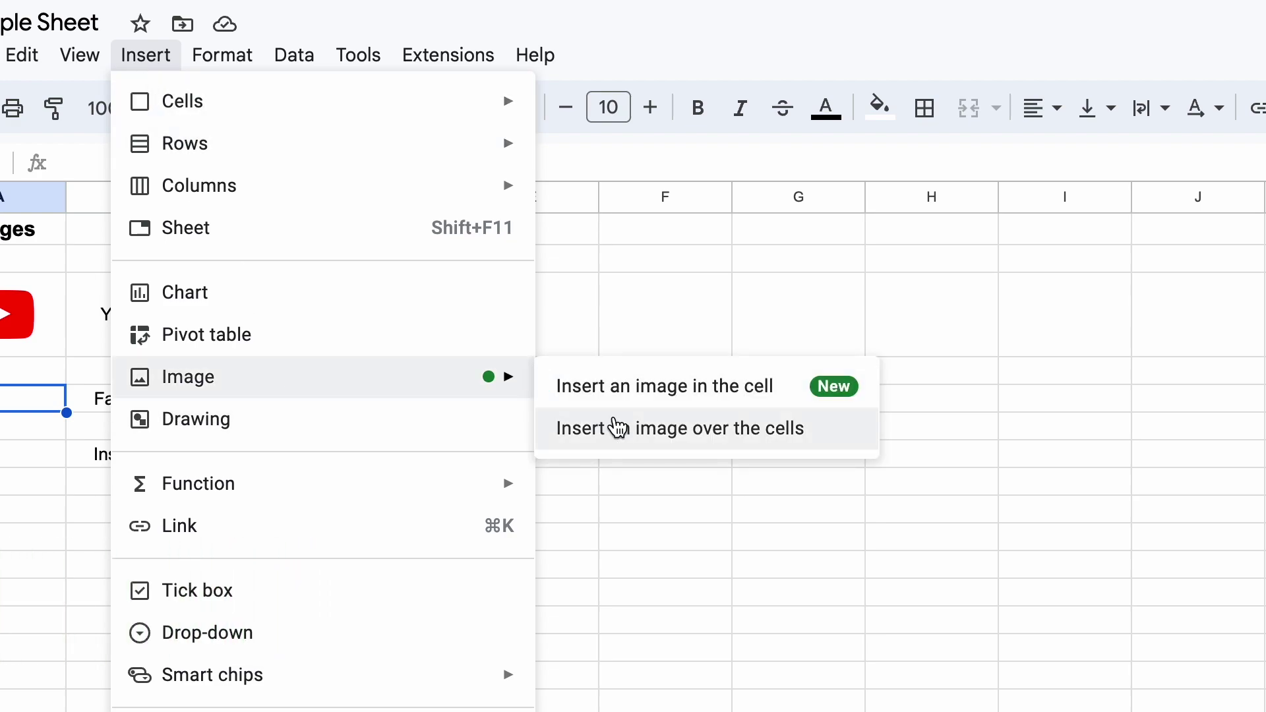
pyautogui.click(653, 442)
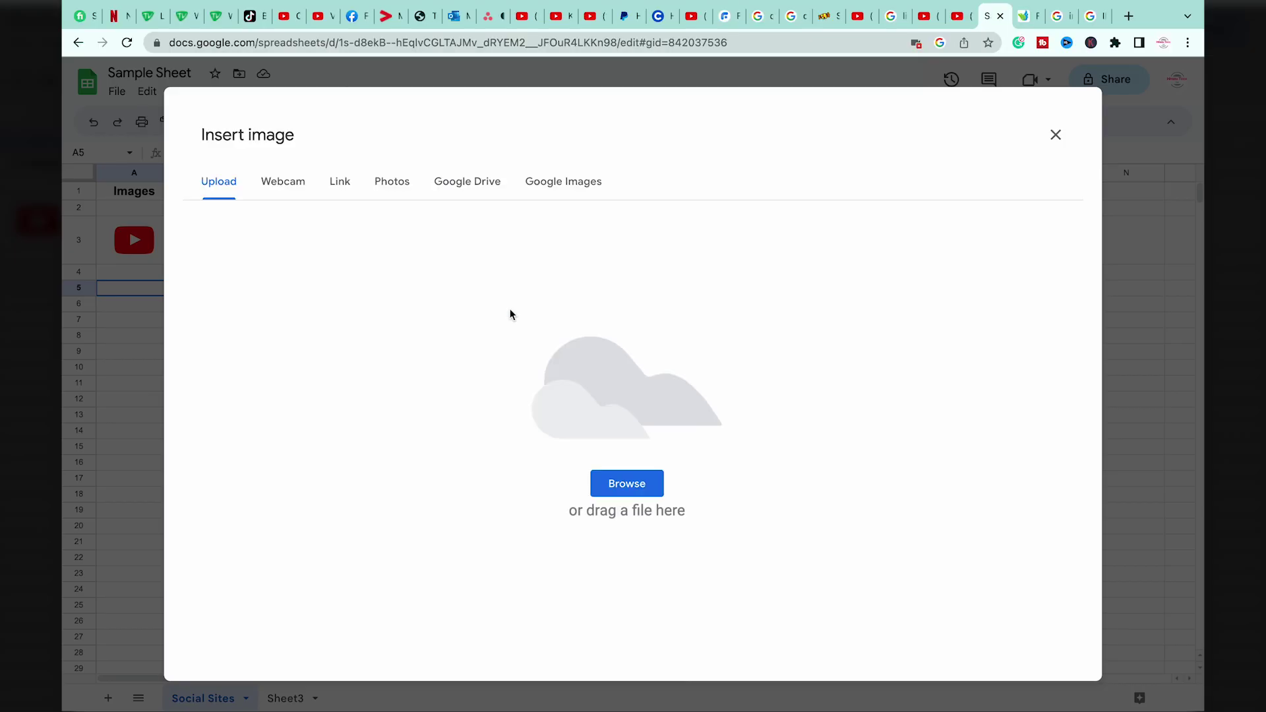
pyautogui.click(635, 487)
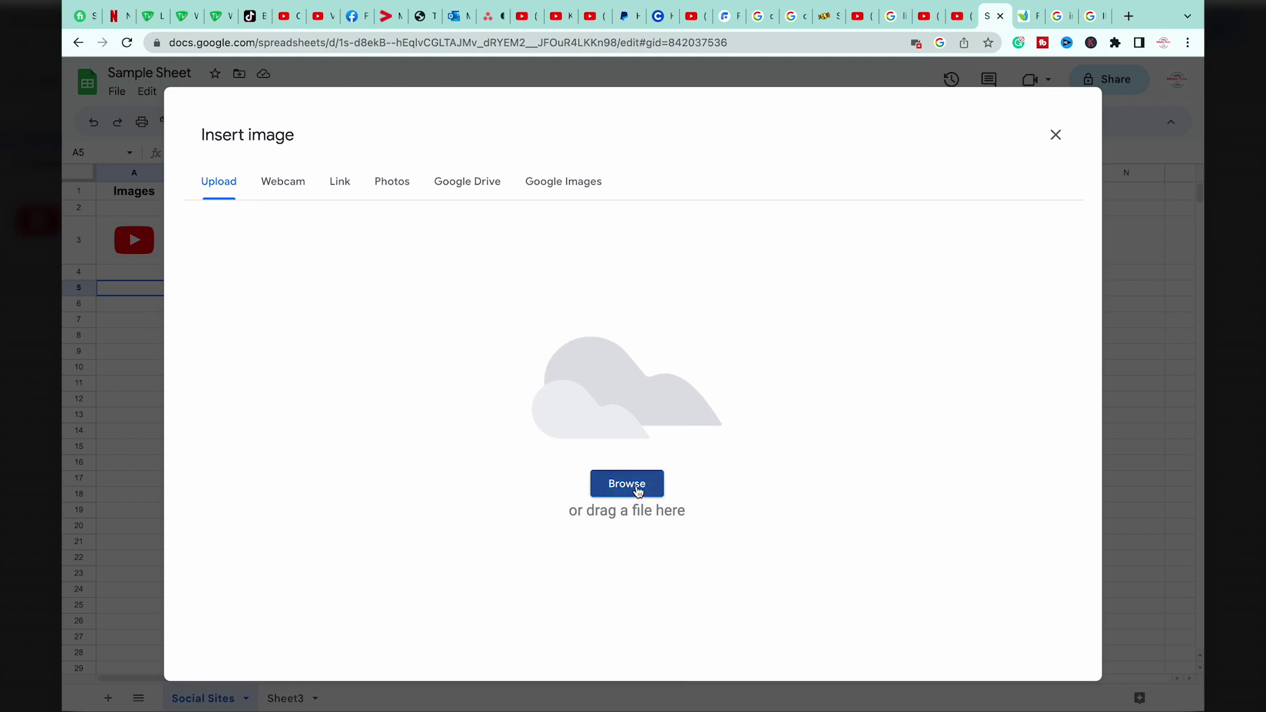
pyautogui.doubleClick(425, 246)
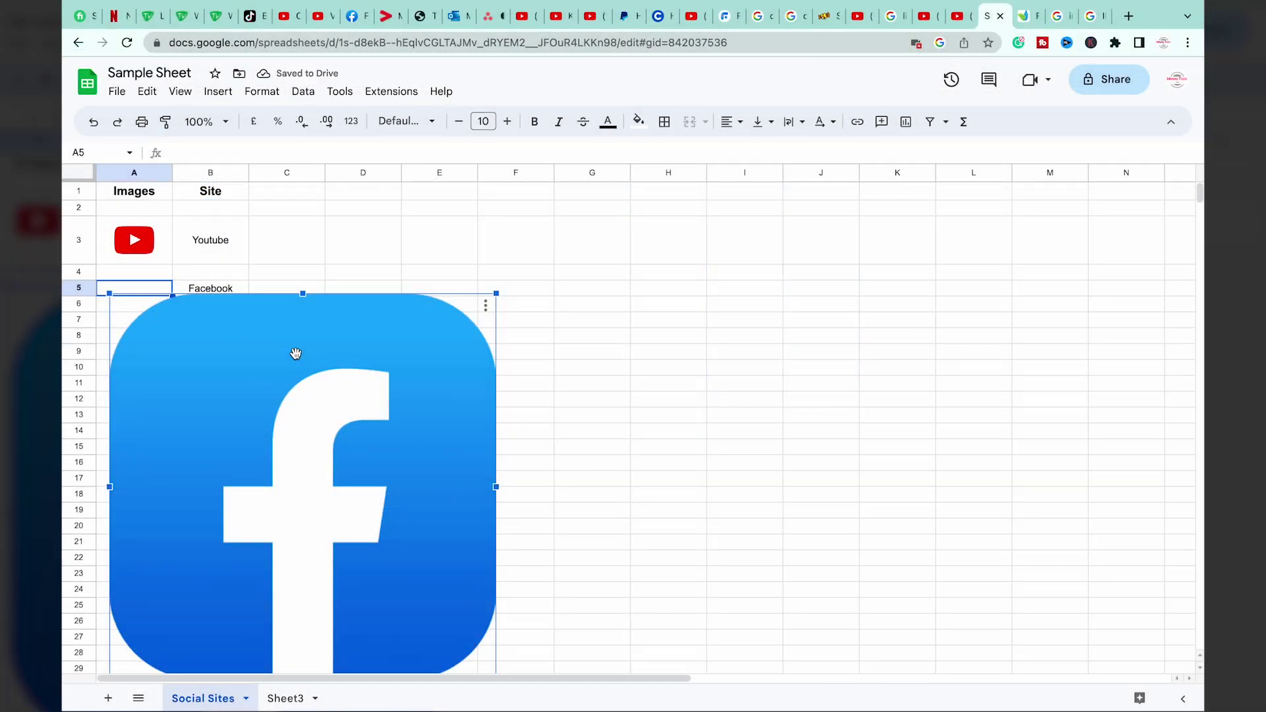
pyautogui.moveTo(295, 354); pyautogui.dragTo(576, 308)
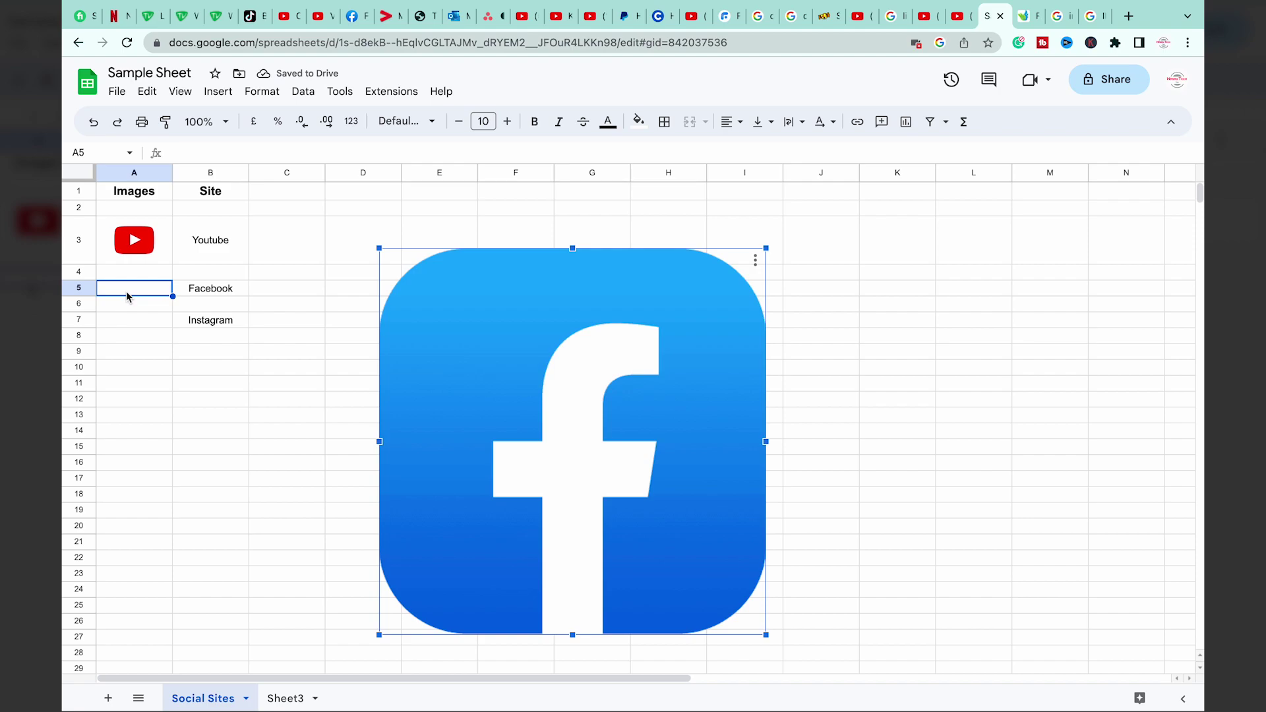
# - Select cell A5 as the destination, then reselect the floating Facebook image
pyautogui.click(228, 409)
pyautogui.click(140, 294)
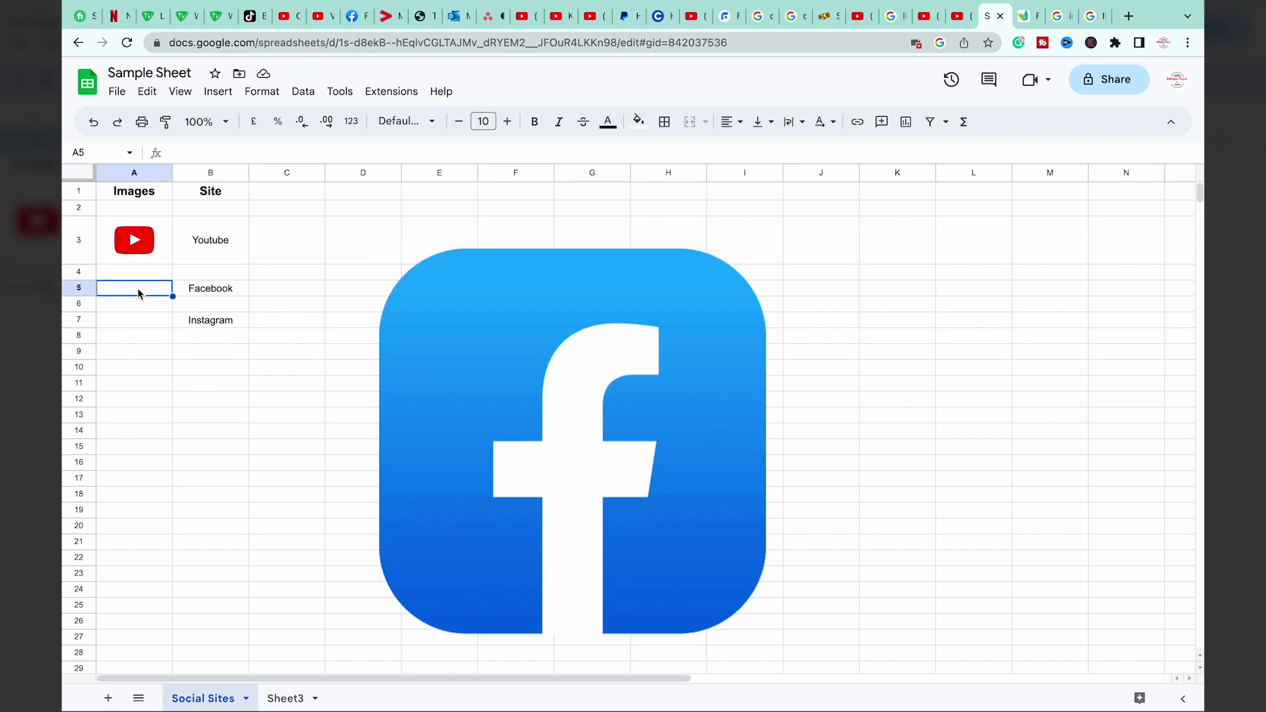
pyautogui.click(509, 353)
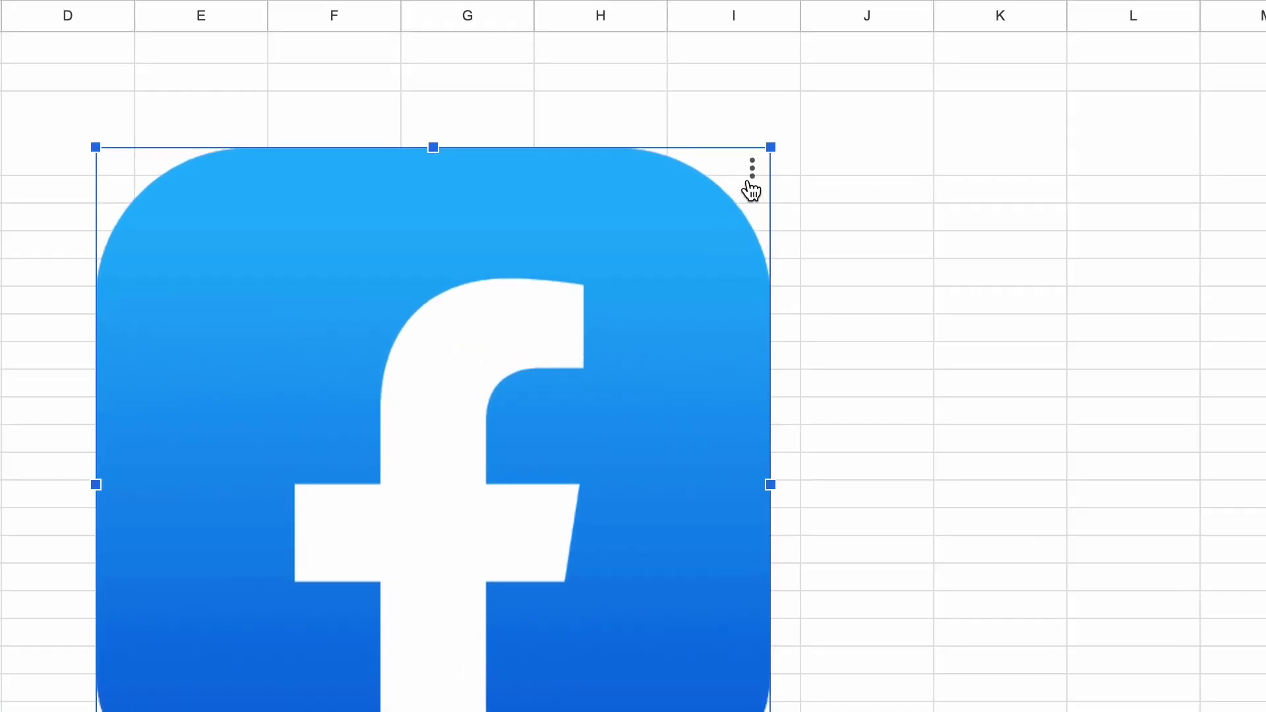
# - Put the Facebook image into cell A5 and drag row 5 taller so the logo grows
pyautogui.click(752, 166)
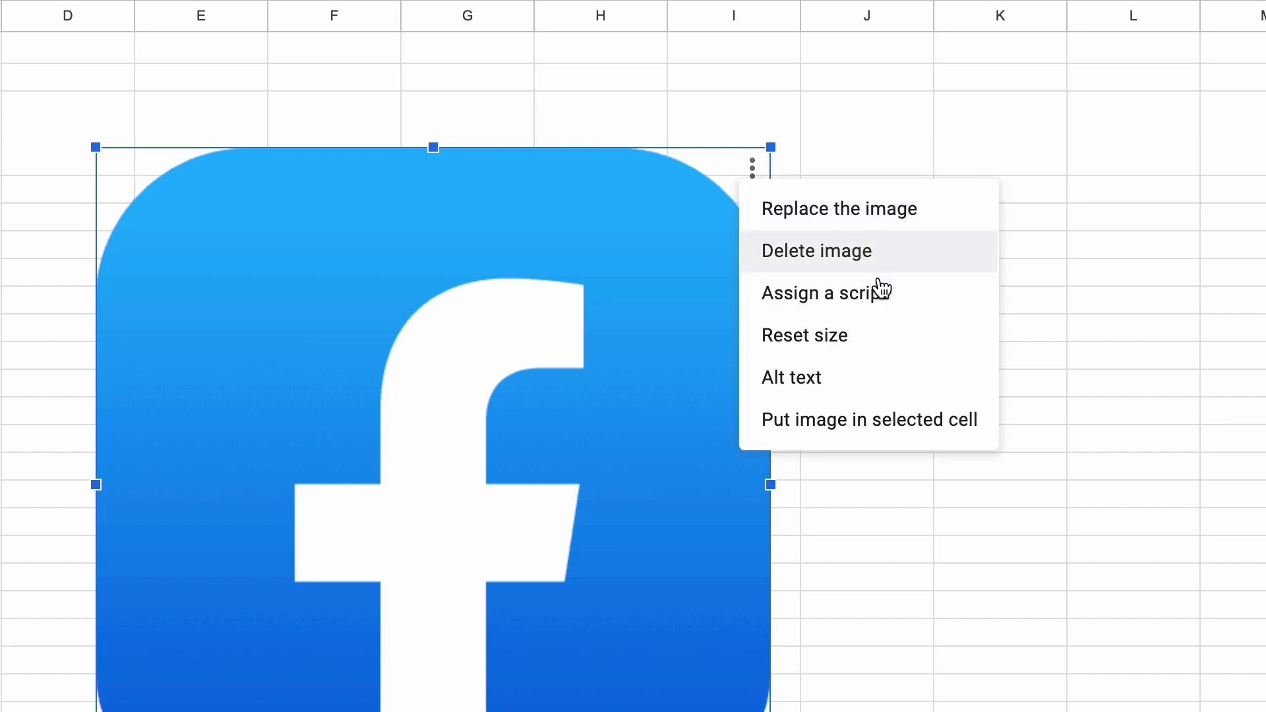
pyautogui.click(836, 430)
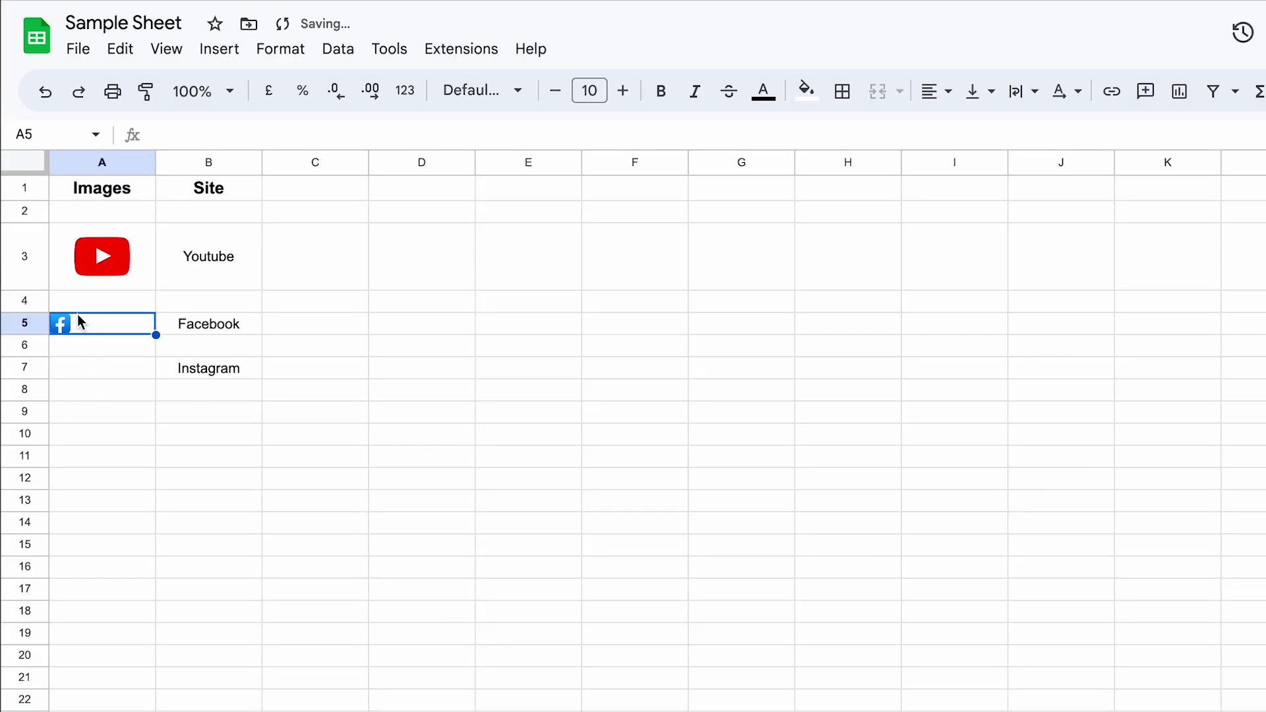
pyautogui.moveTo(23, 334); pyautogui.dragTo(27, 371)
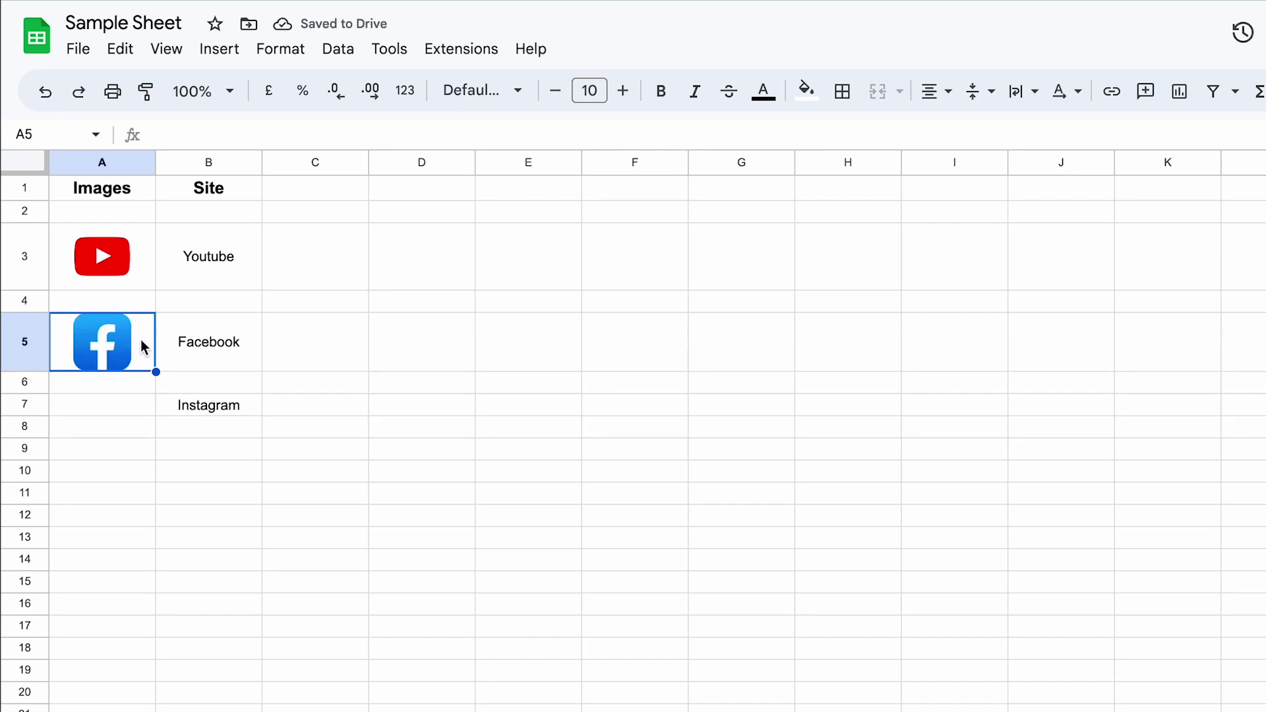
pyautogui.click(107, 494)
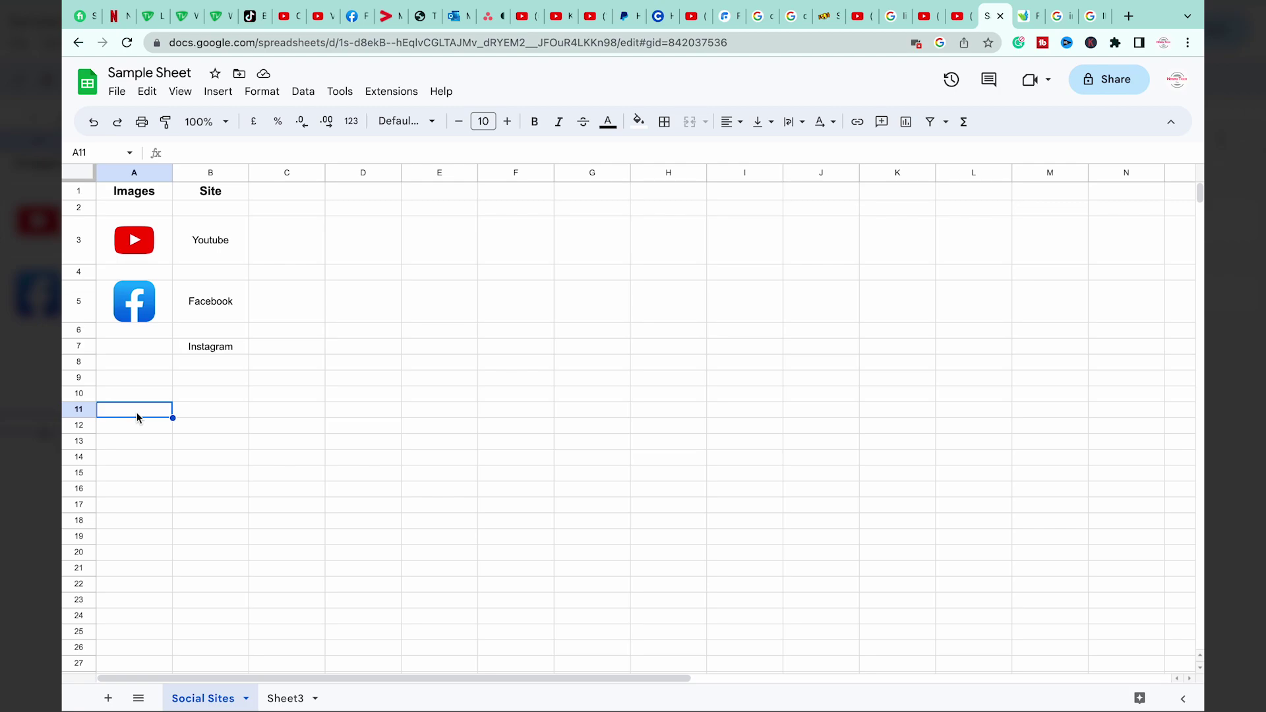
# - Begin an =IMAGE formula in cell A7 beside the Instagram label
pyautogui.click(138, 350)
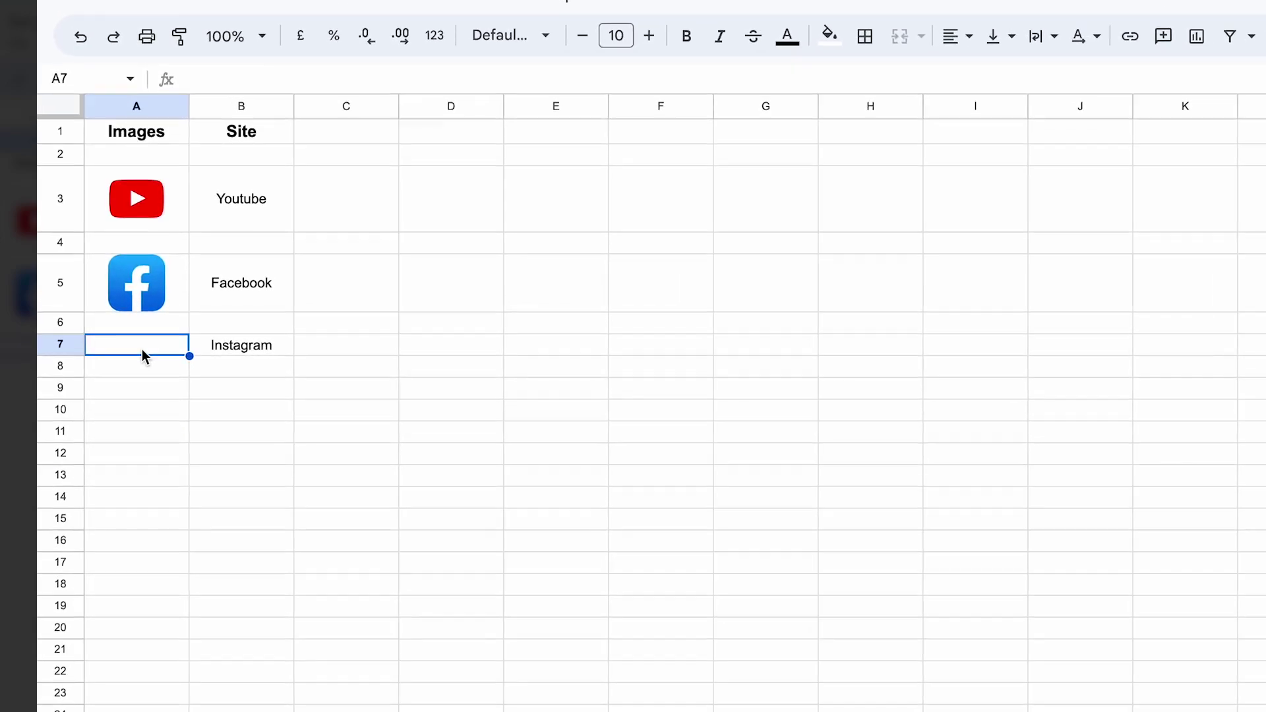
pyautogui.write('=I')
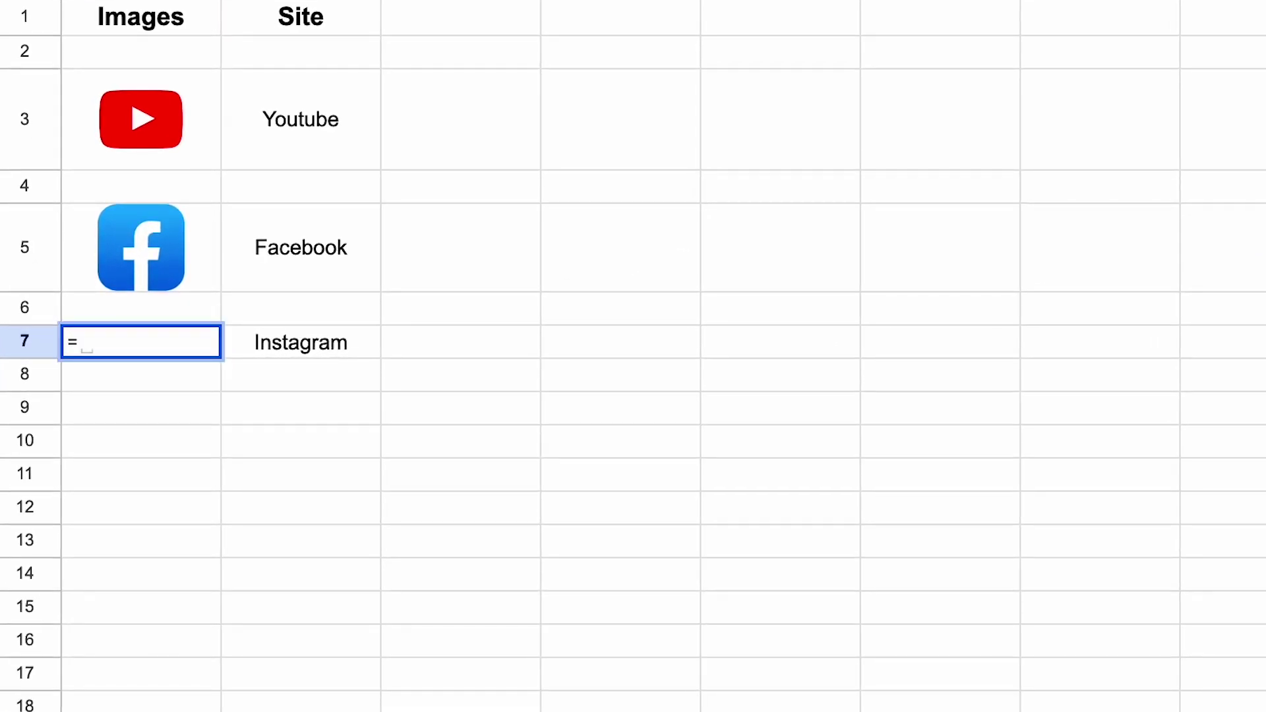
pyautogui.write('MAGE')
pyautogui.press('Tab')
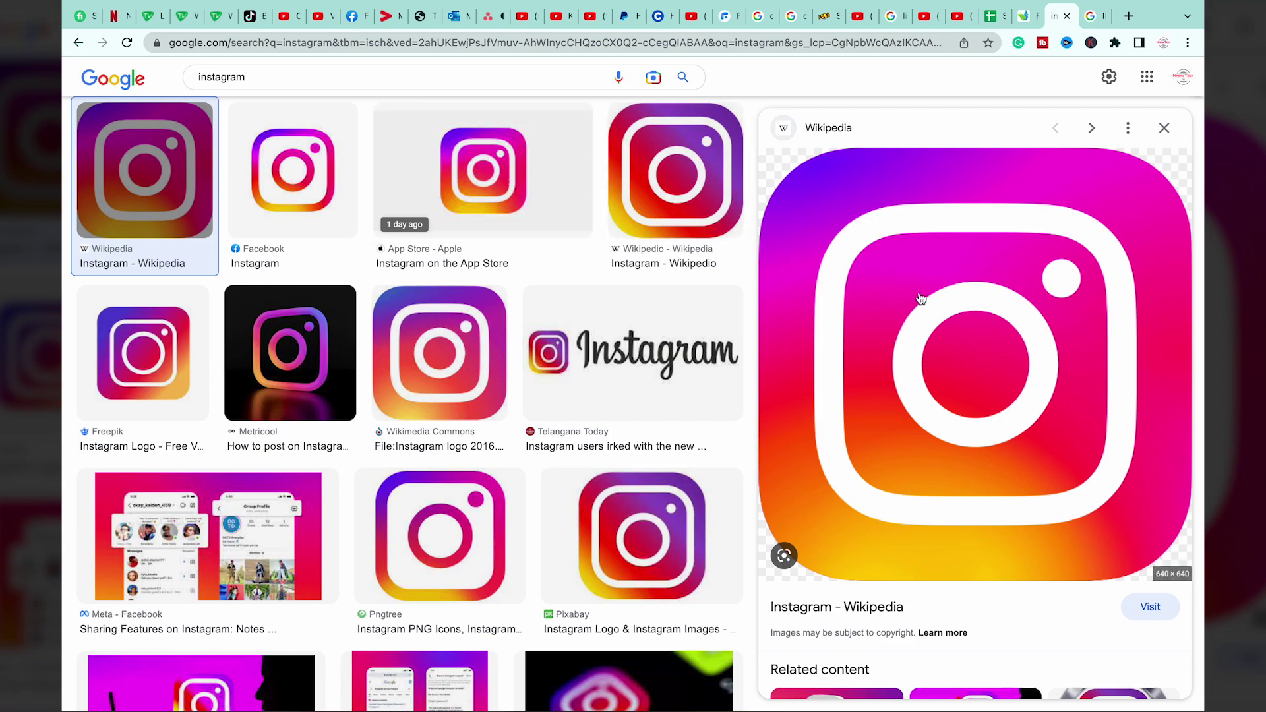
# - Copy the Wikipedia Instagram logo's image address from Google Images and return to the Sample Sheet
pyautogui.scroll(2, 855, 274)
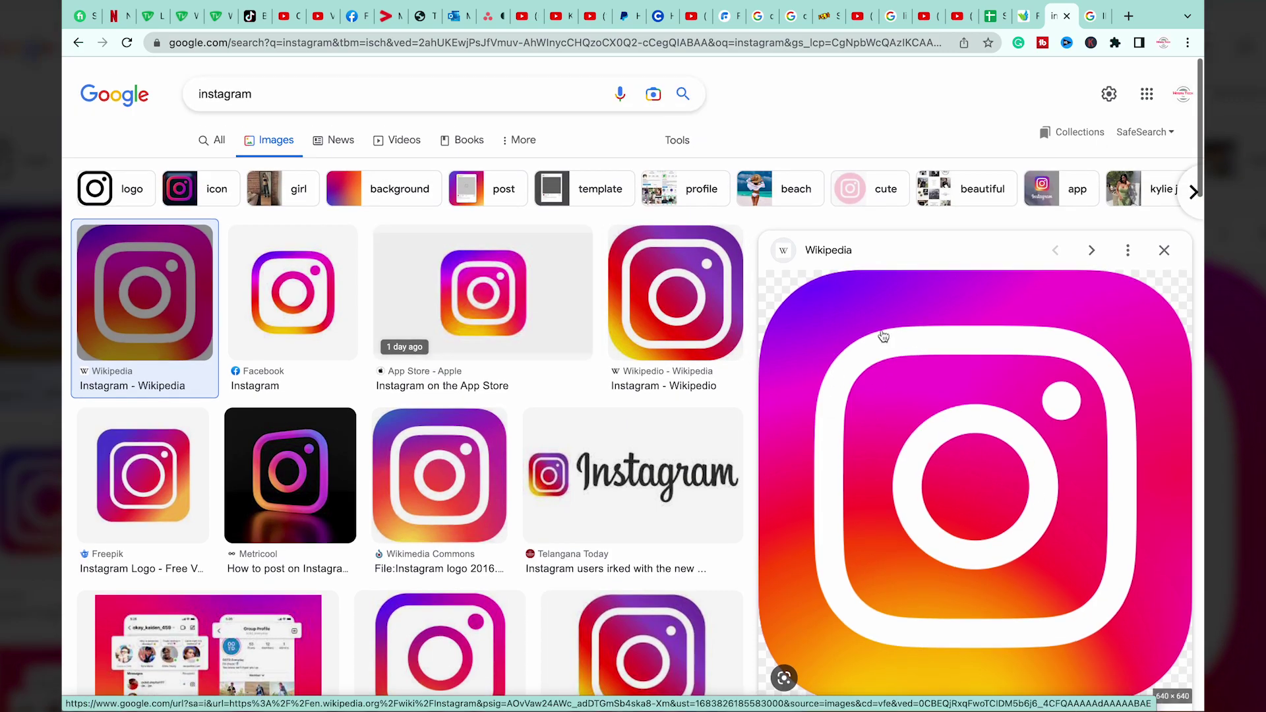
pyautogui.rightClick(853, 312)
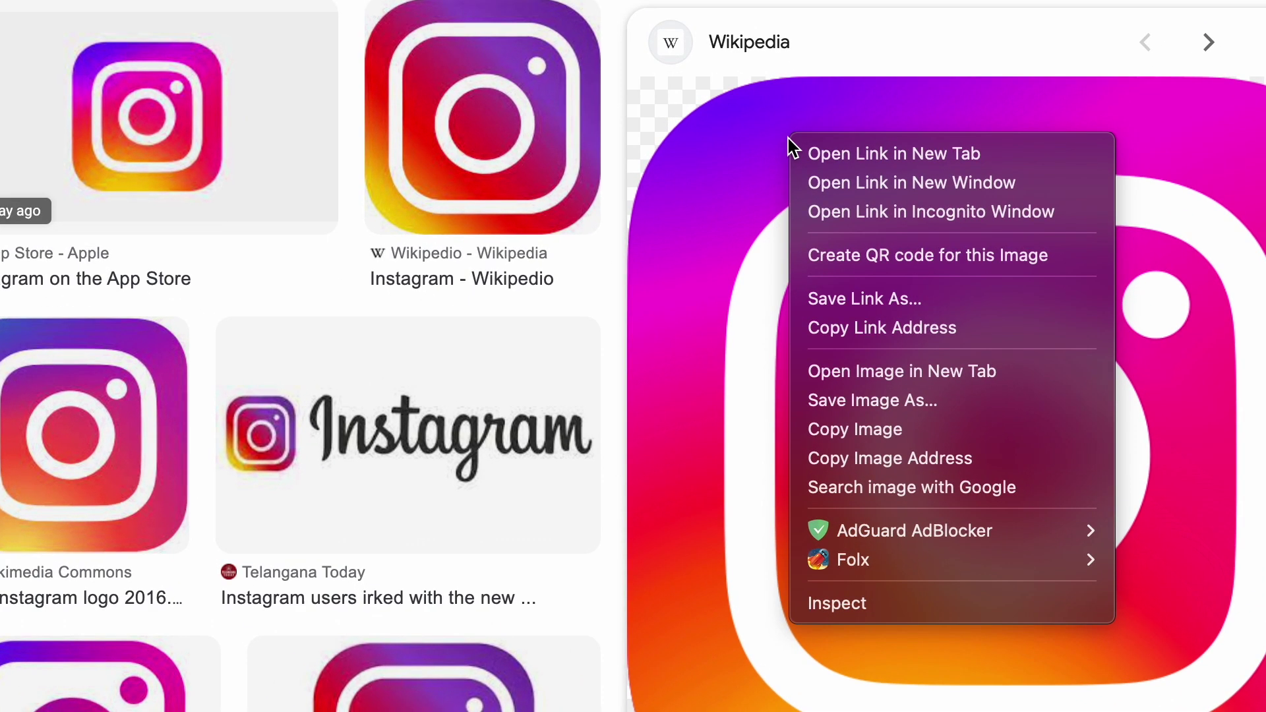
pyautogui.click(883, 465)
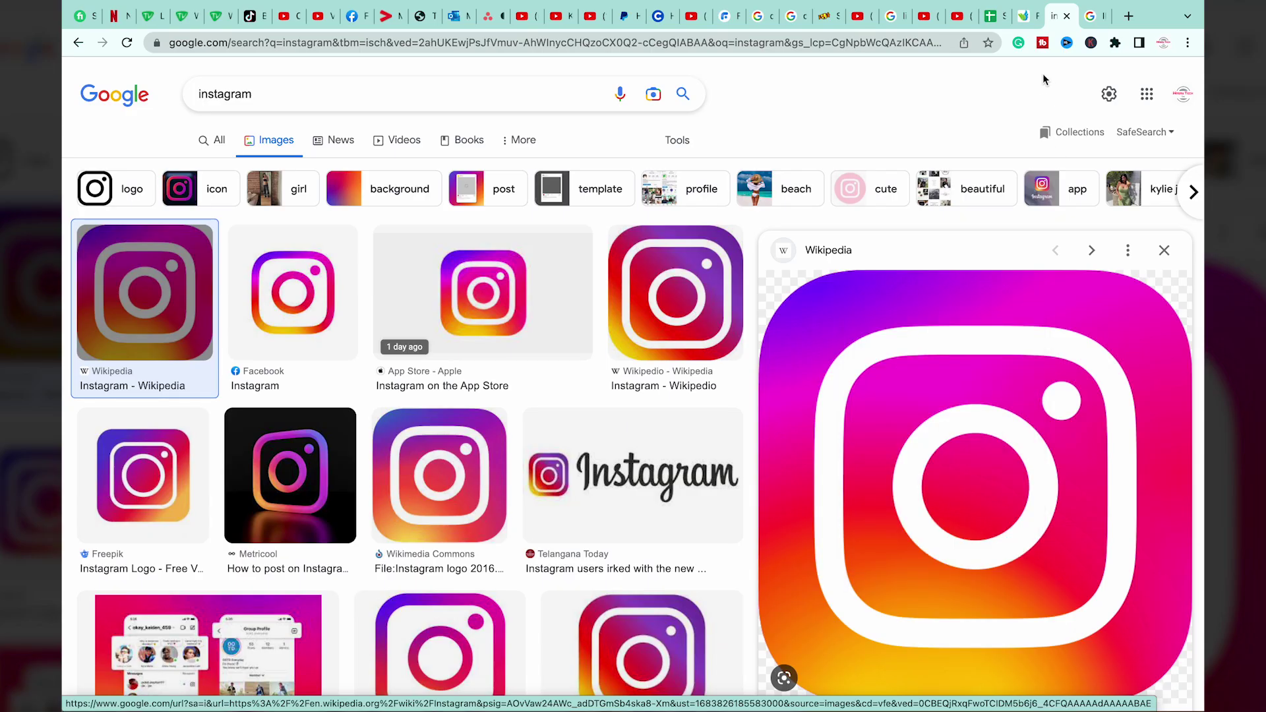
pyautogui.click(1003, 16)
# - Paste the Instagram URL into A7's formula, finish it with ,1) and make row 7 taller
pyautogui.click(73, 410)
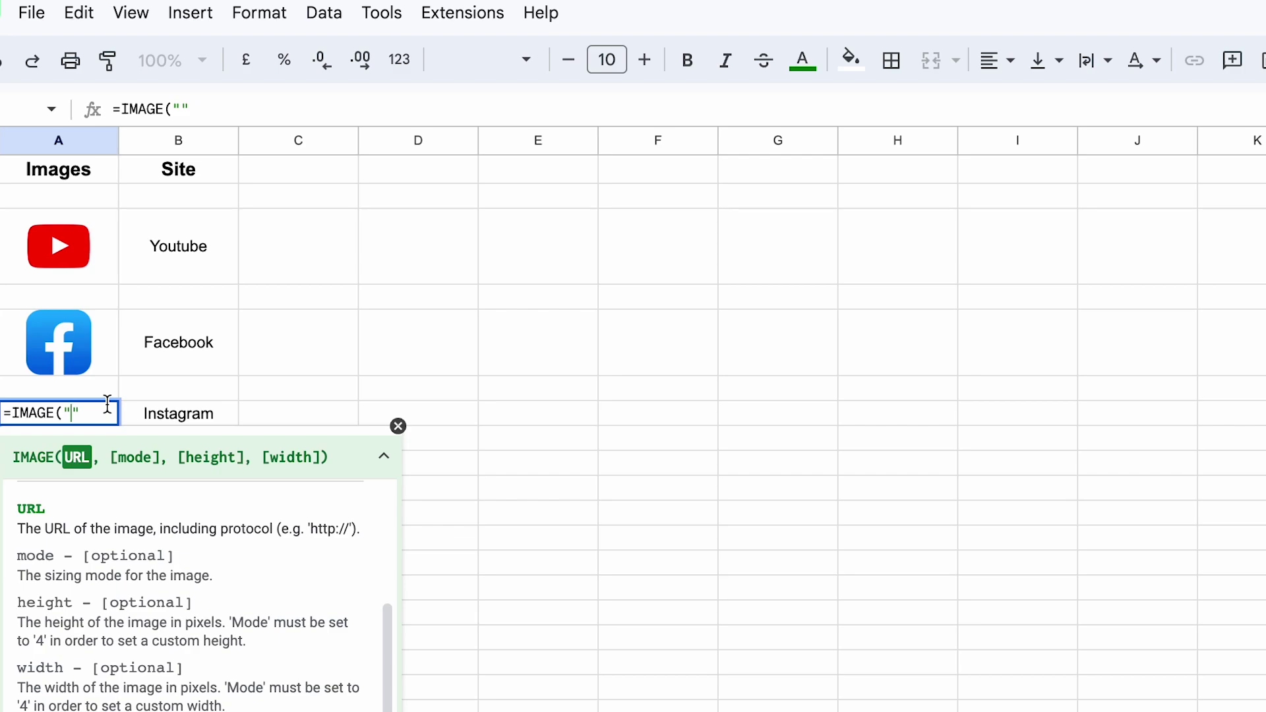
pyautogui.hotkey('ctrl', 'v')
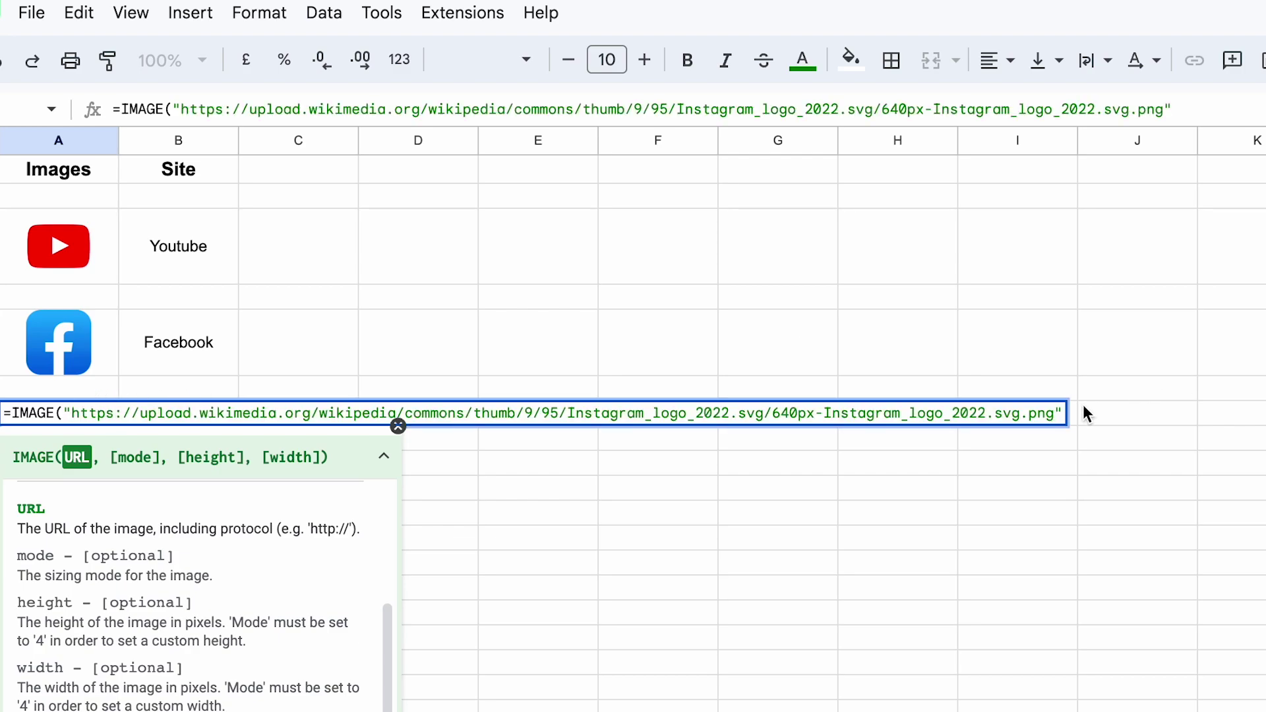
pyautogui.write(',')
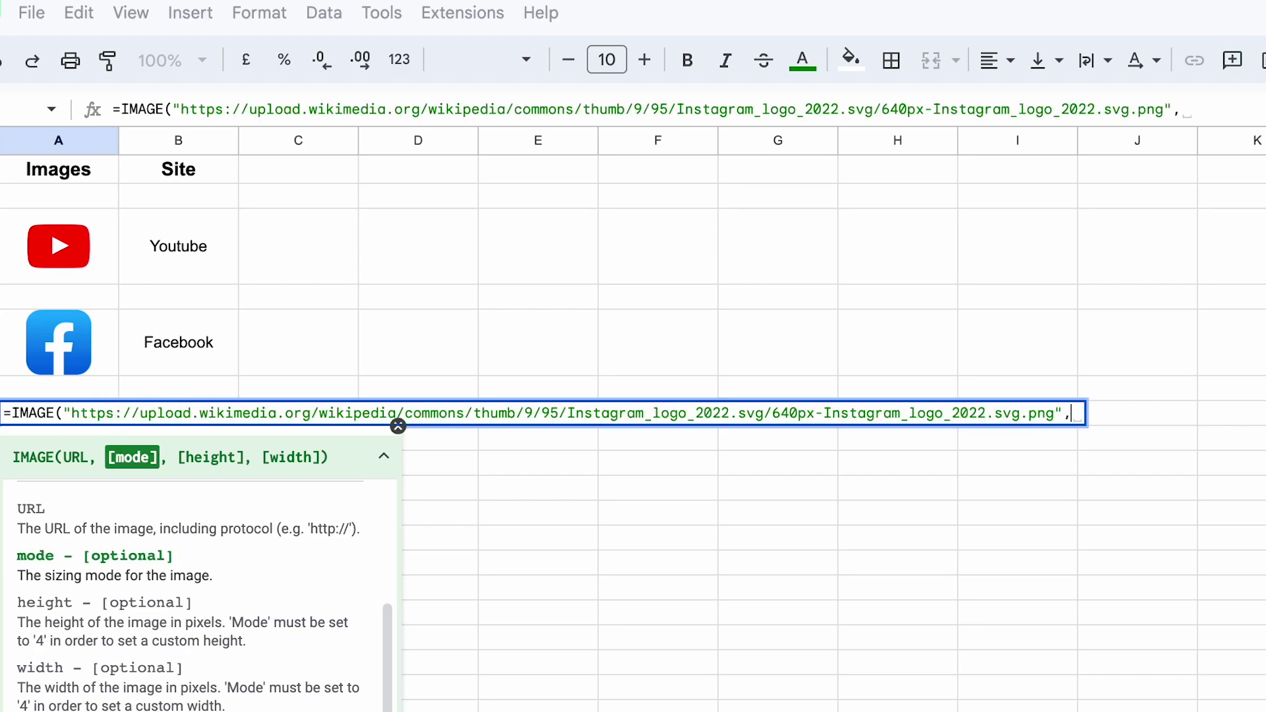
pyautogui.write('1')
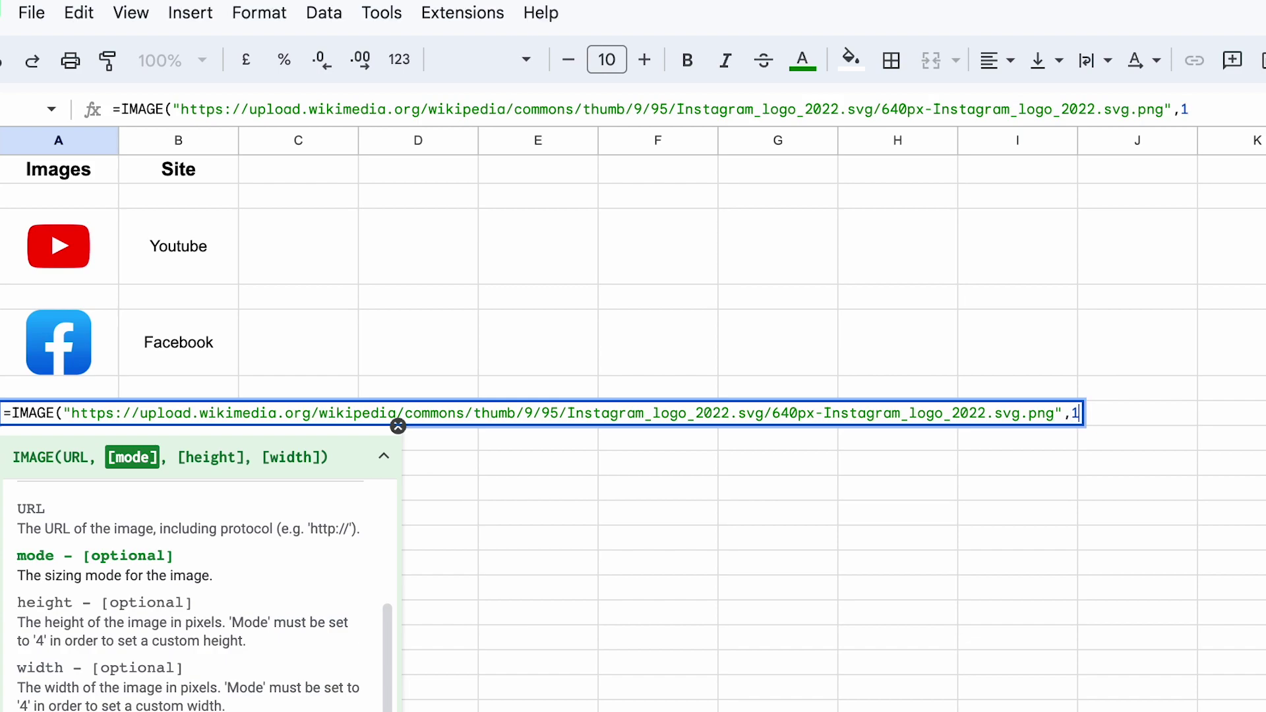
pyautogui.write(')')
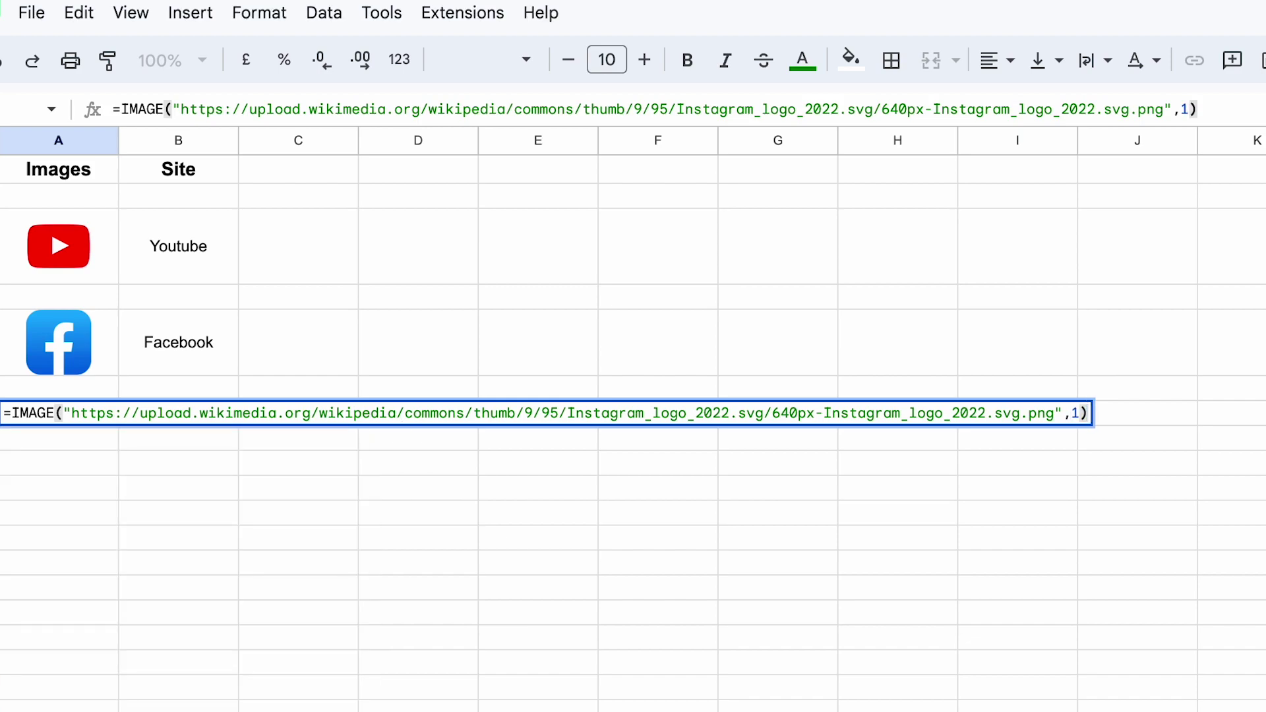
pyautogui.press('Return')
pyautogui.click(57, 412)
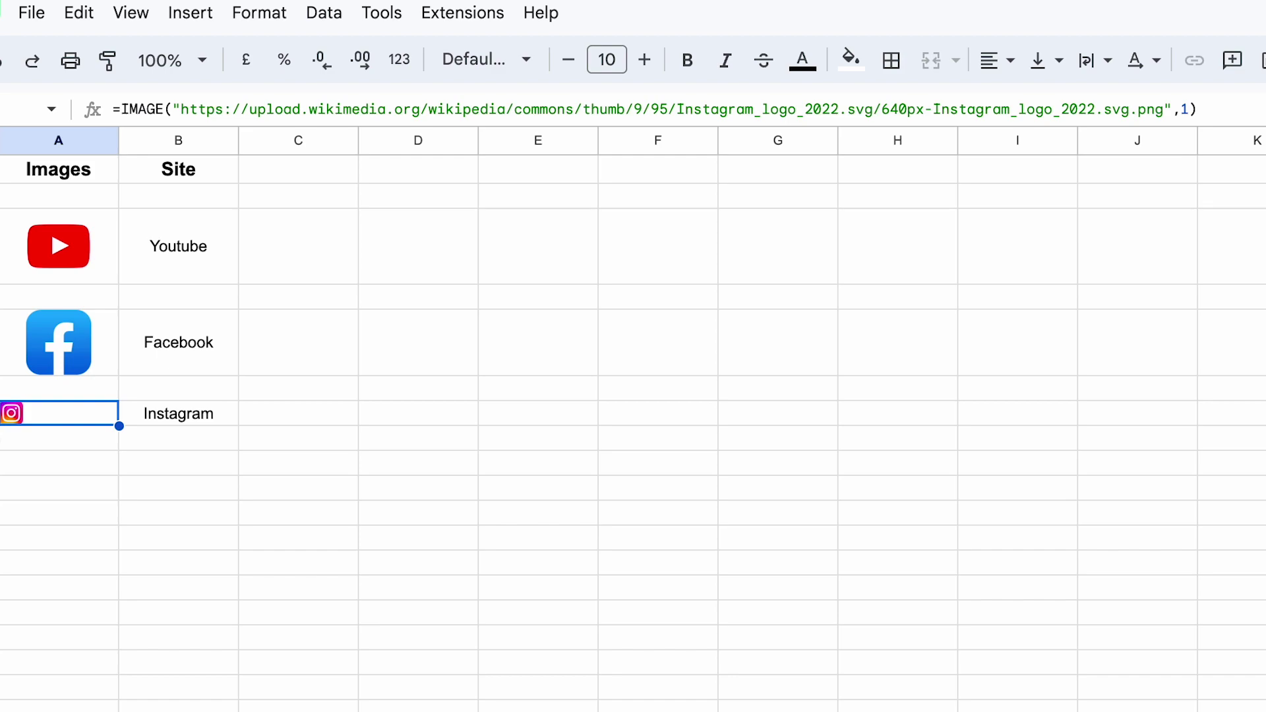
pyautogui.moveTo(2, 425); pyautogui.dragTo(2, 464)
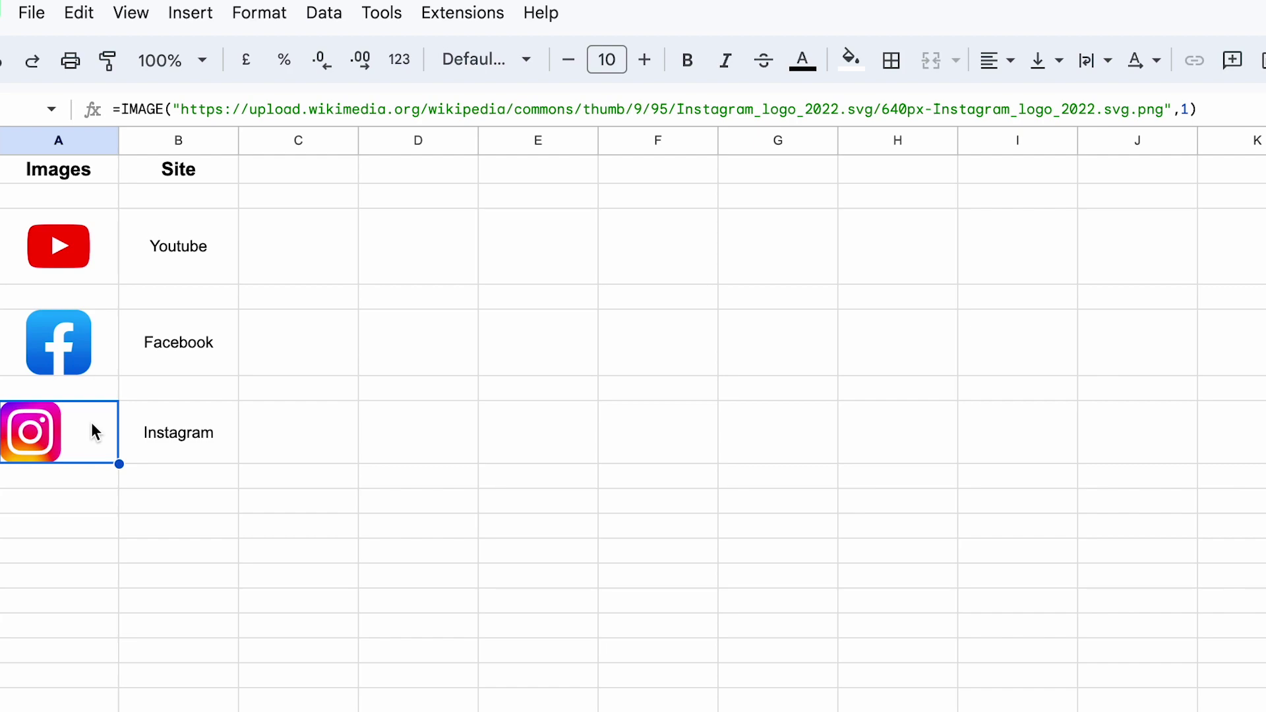
# - Change the Instagram IMAGE formula's ending to custom size: mode 4, height 20, width 50
pyautogui.click(1189, 108)
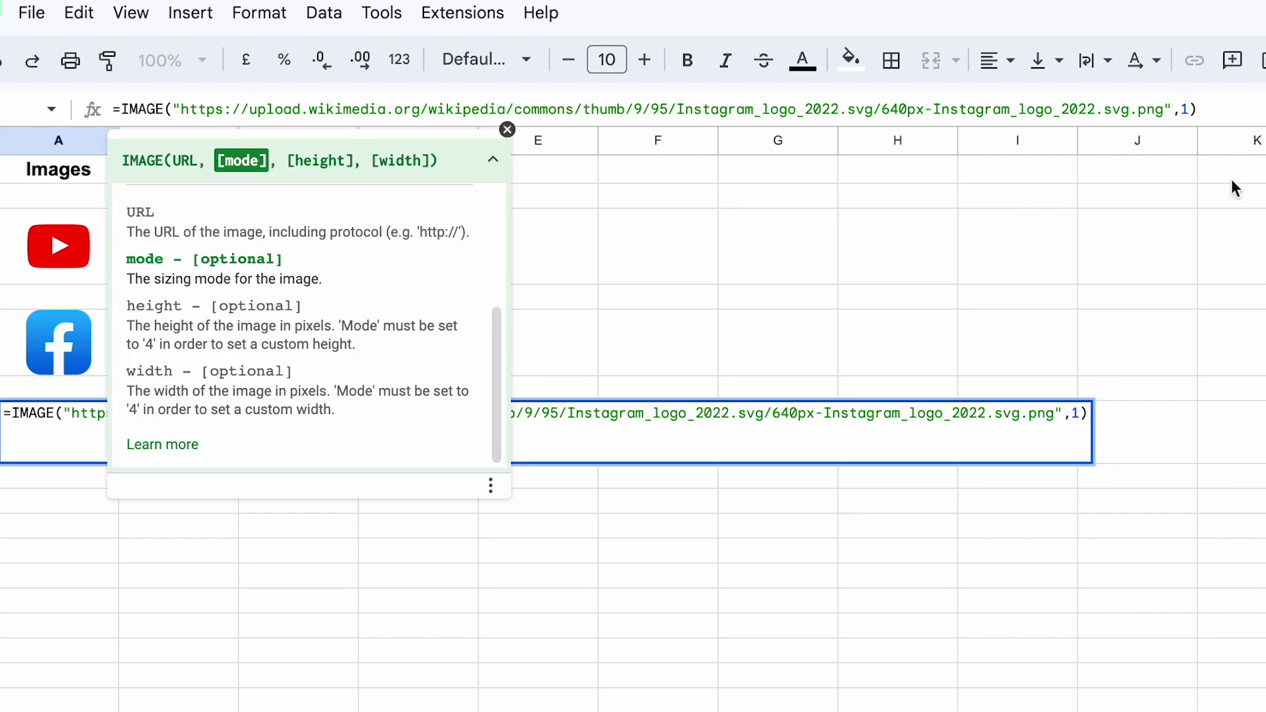
pyautogui.press('BackSpace')
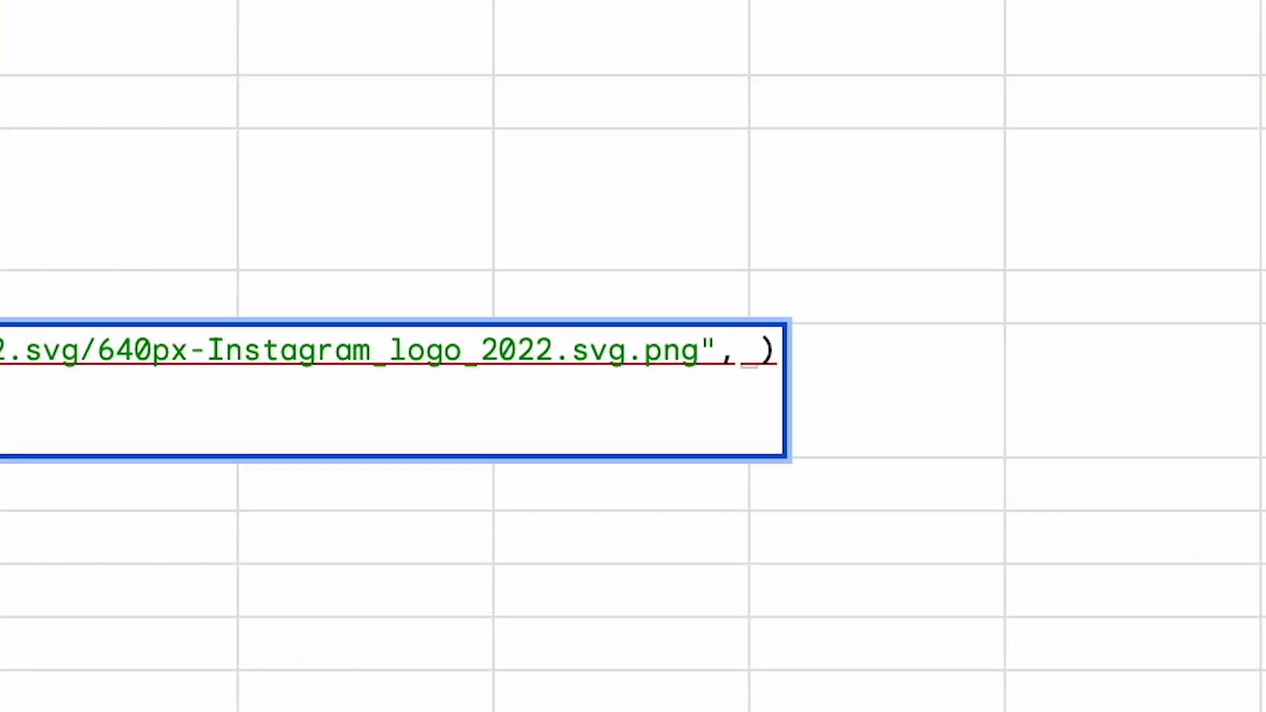
pyautogui.write('4')
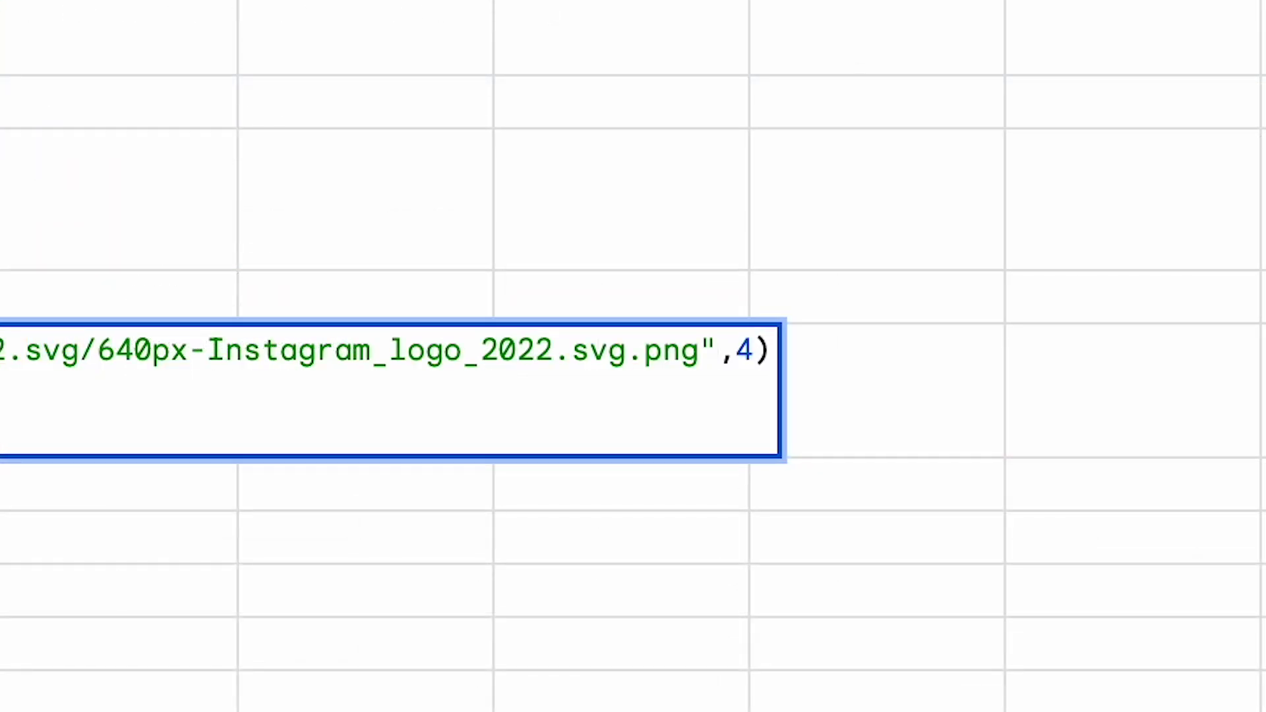
pyautogui.write(',')
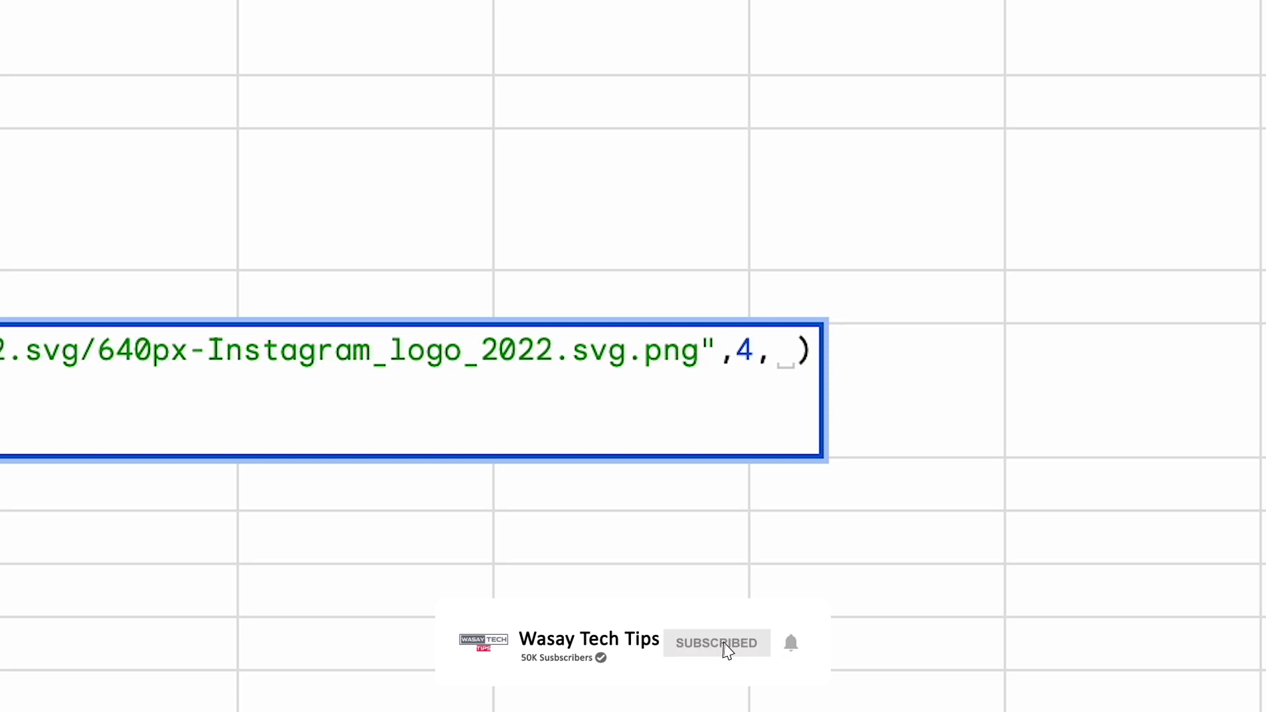
pyautogui.write('20,')
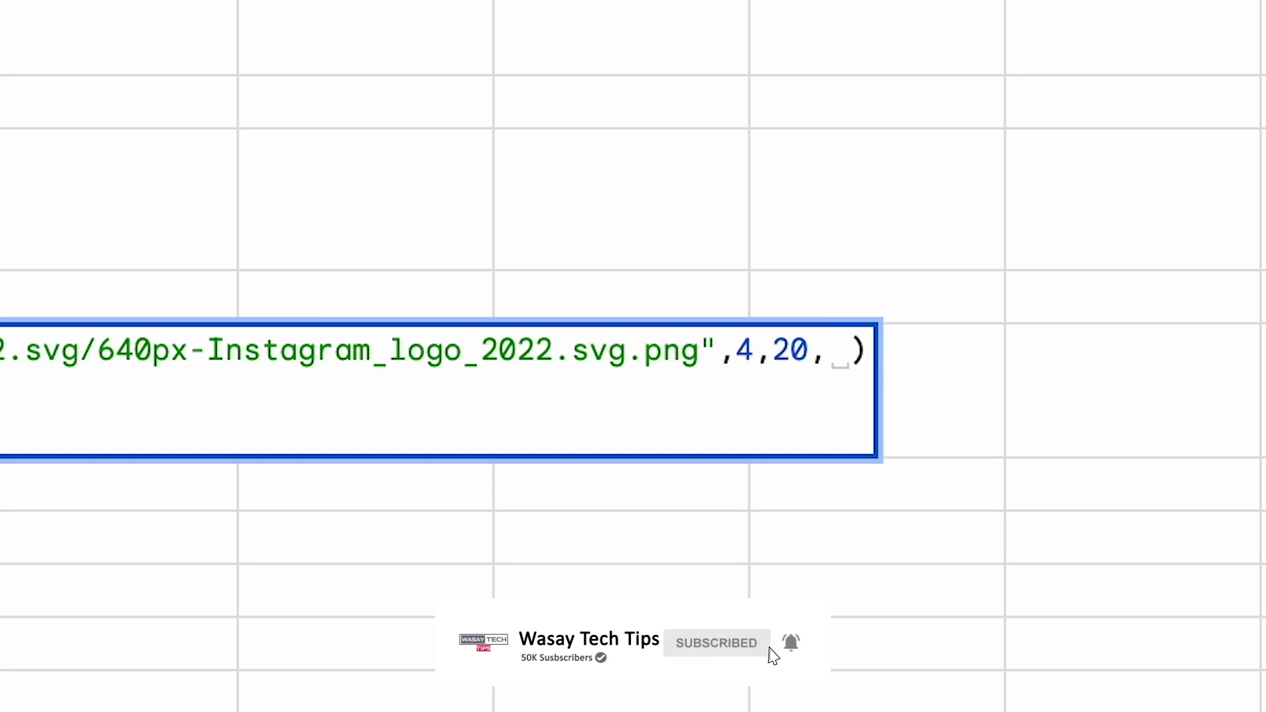
pyautogui.write('50')
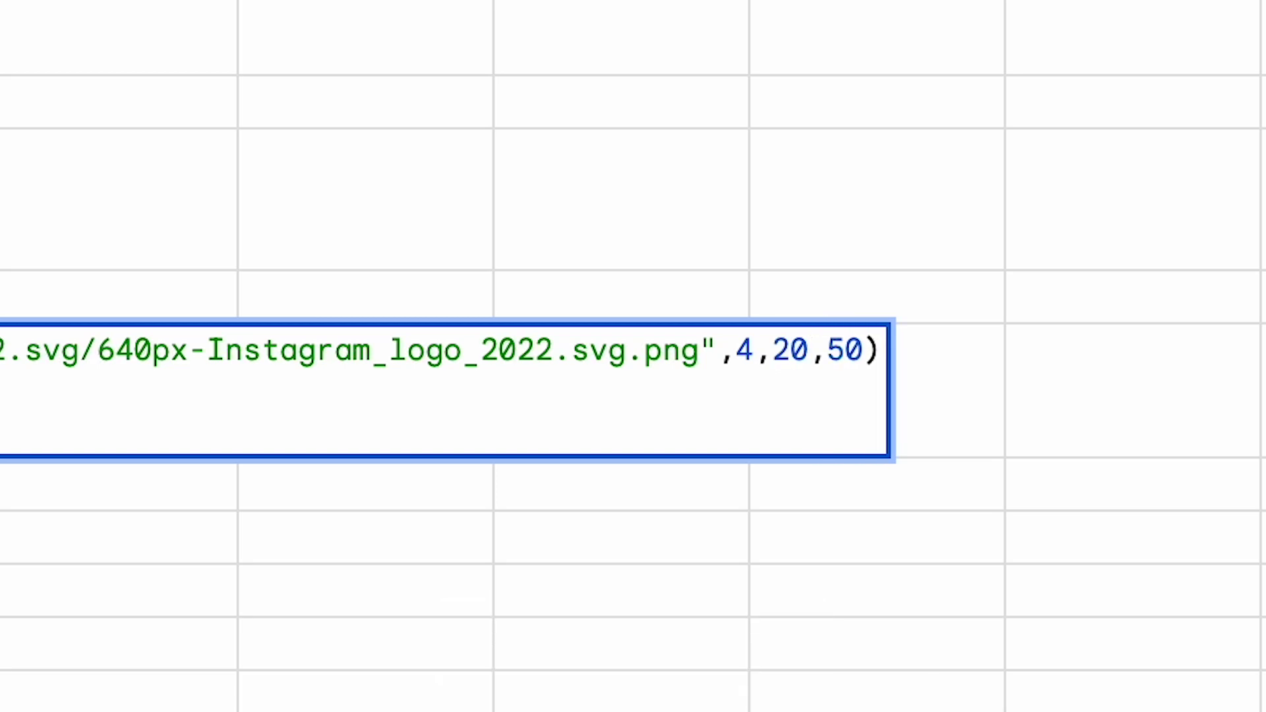
pyautogui.press('Return')
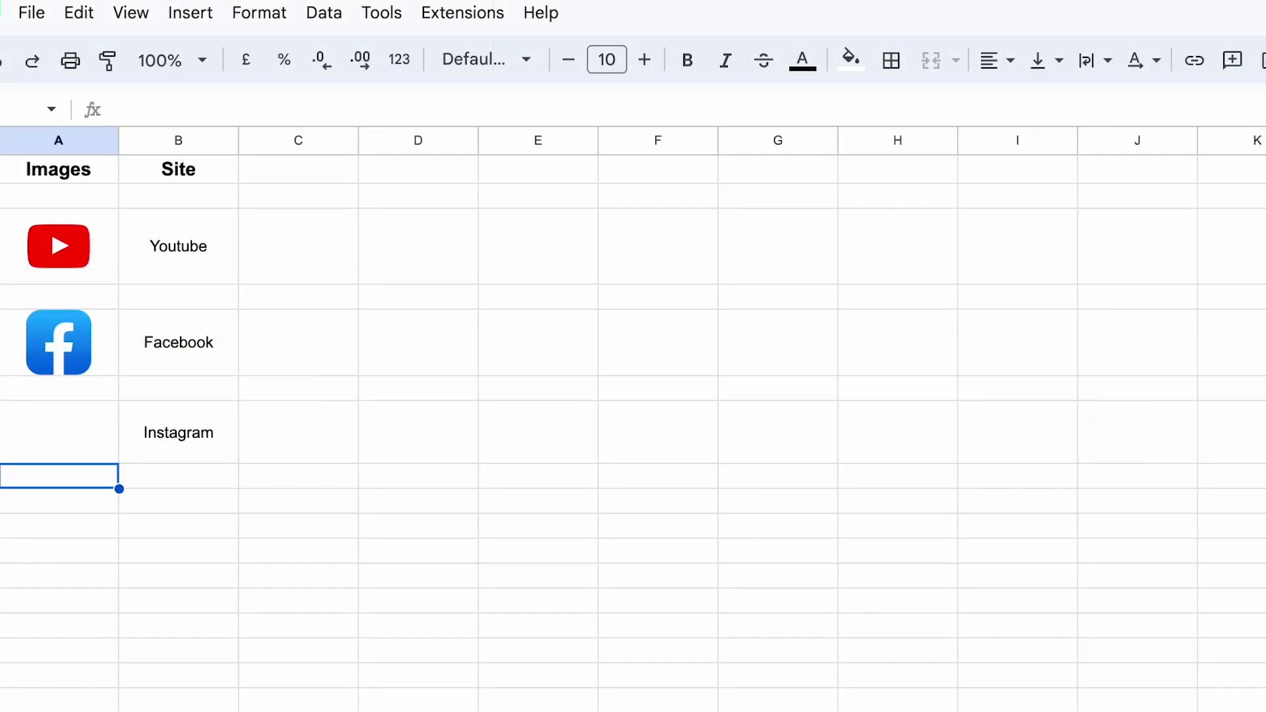
pyautogui.click(54, 448)
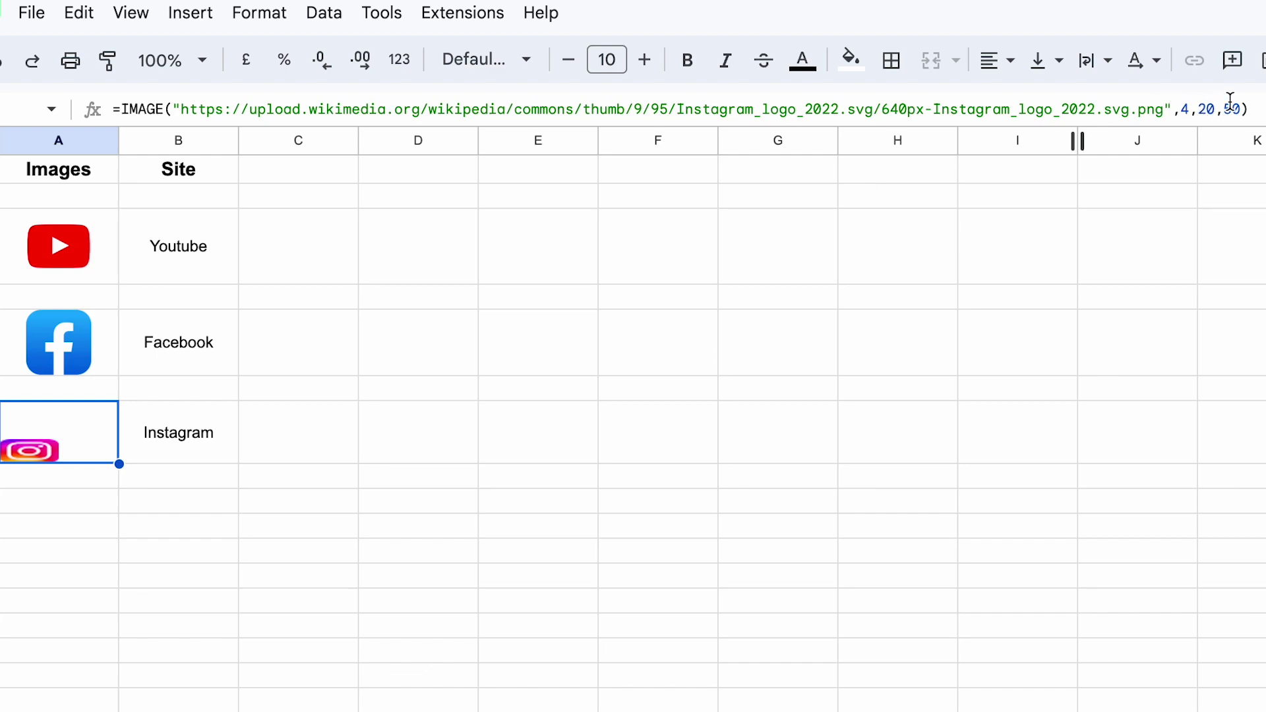
# - Review the formula's height and width arguments, then bring up the uxwing.com icon site
pyautogui.click(1188, 108)
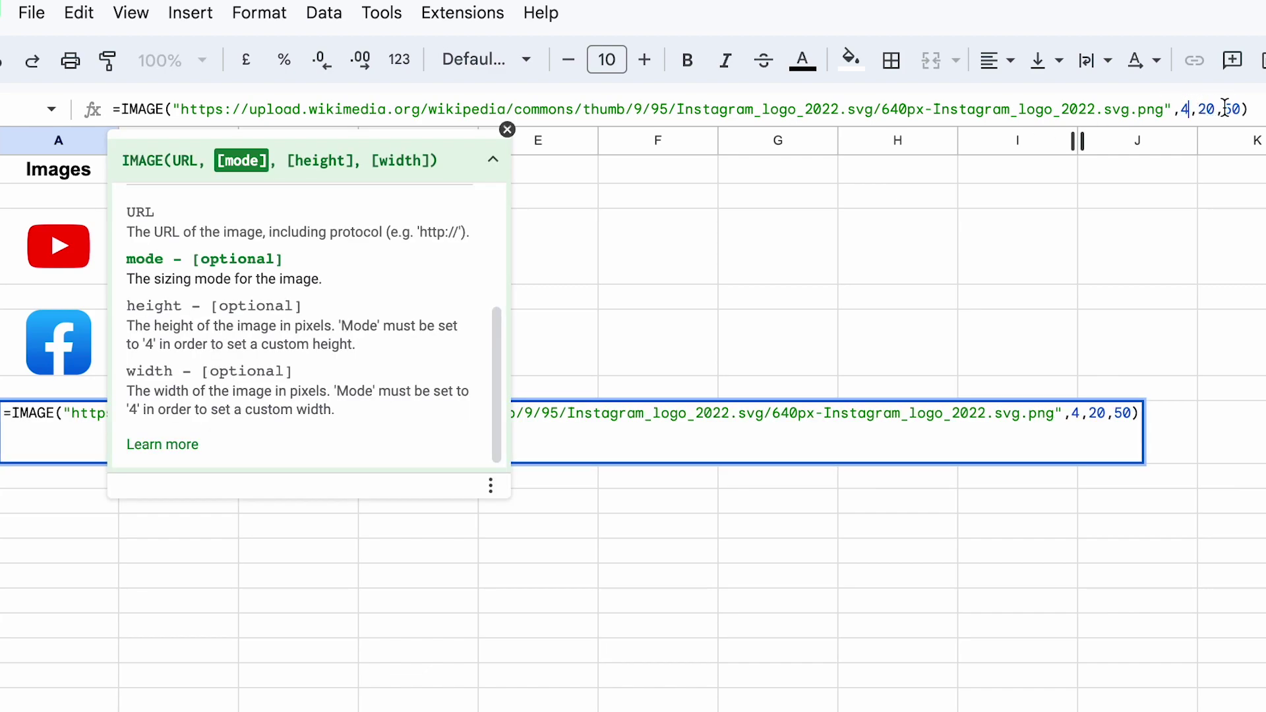
pyautogui.click(1211, 108)
pyautogui.click(1248, 108)
pyautogui.click(1207, 109)
pyautogui.click(1234, 108)
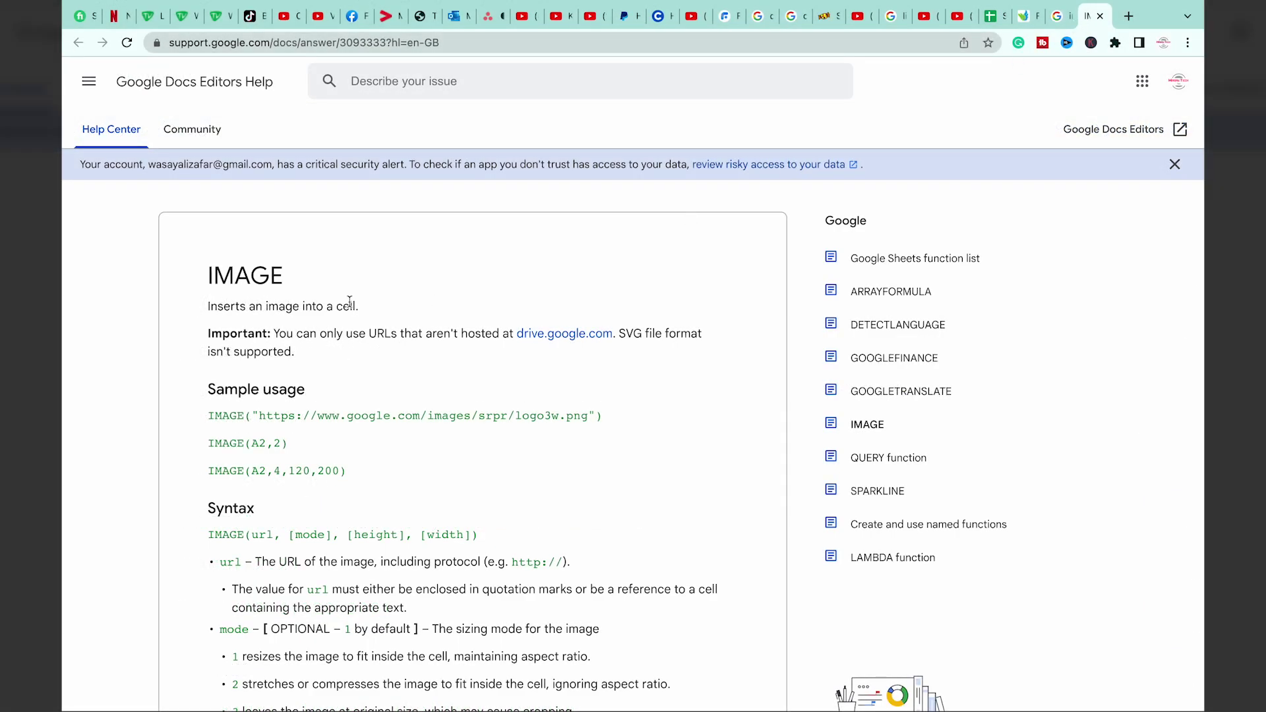
pyautogui.scroll(-1, 356, 297)
pyautogui.scroll(-9, 285, 352)
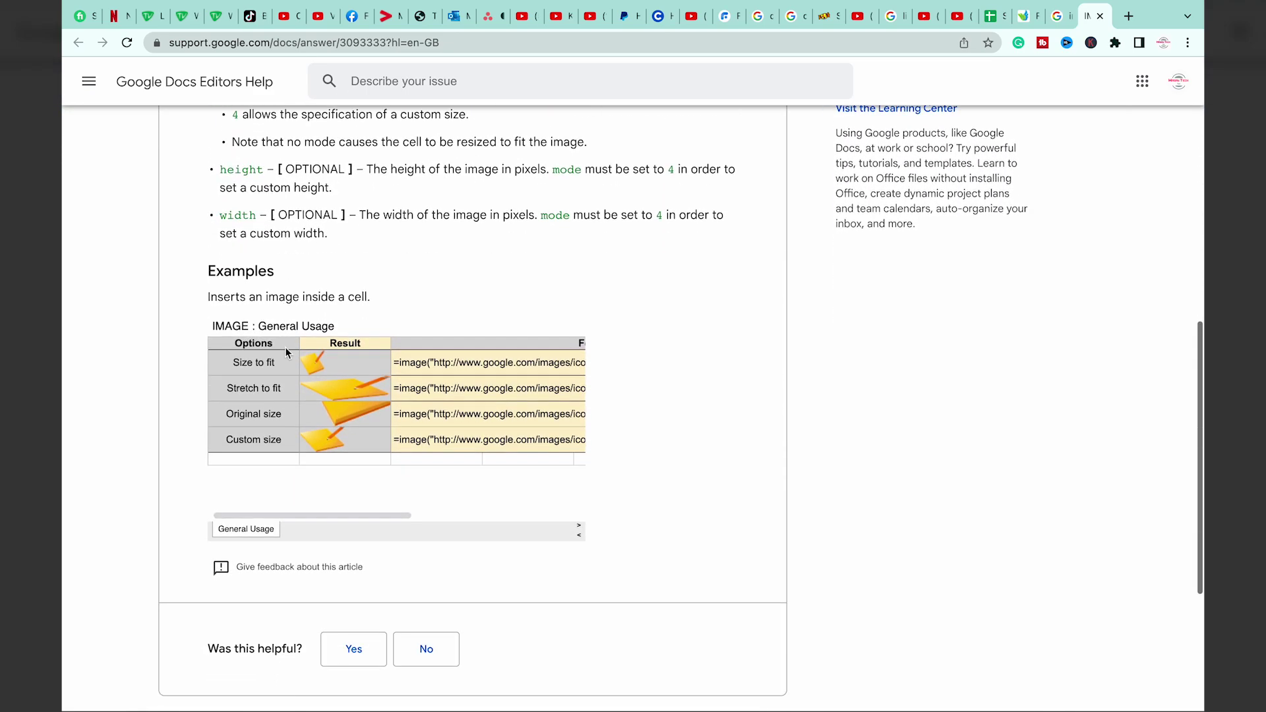
pyautogui.scroll(10, 285, 347)
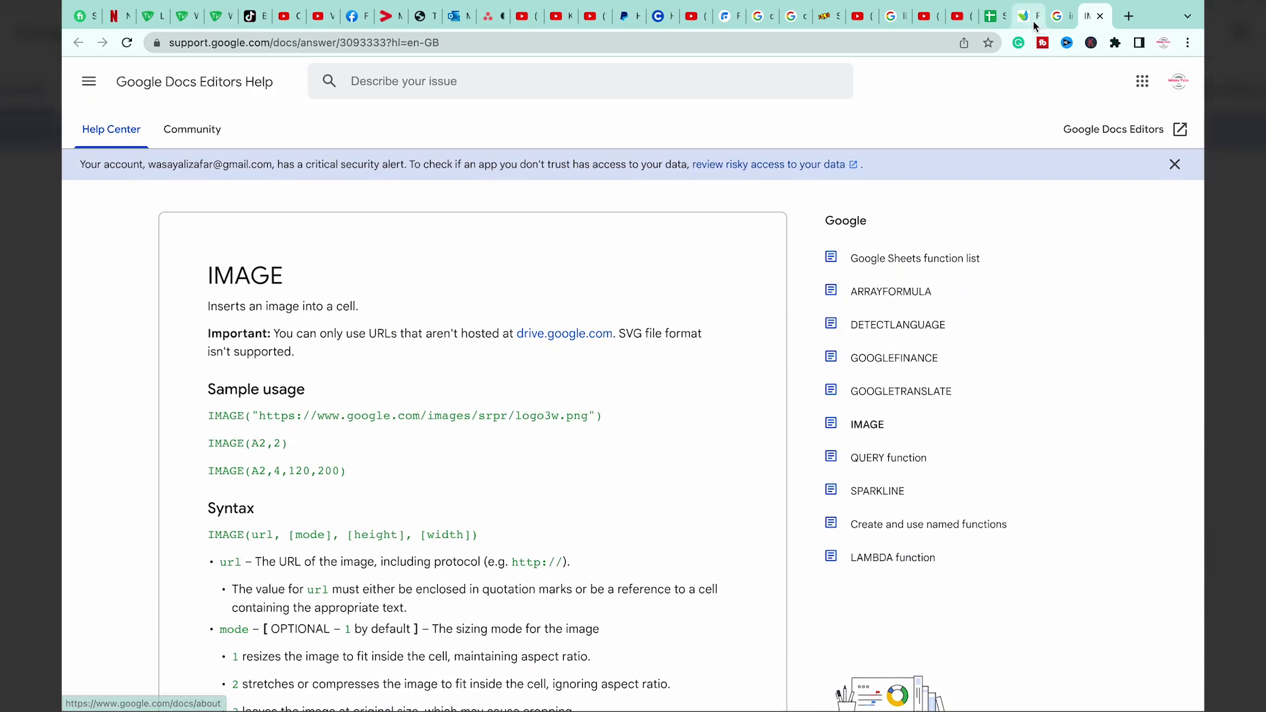
pyautogui.click(1030, 24)
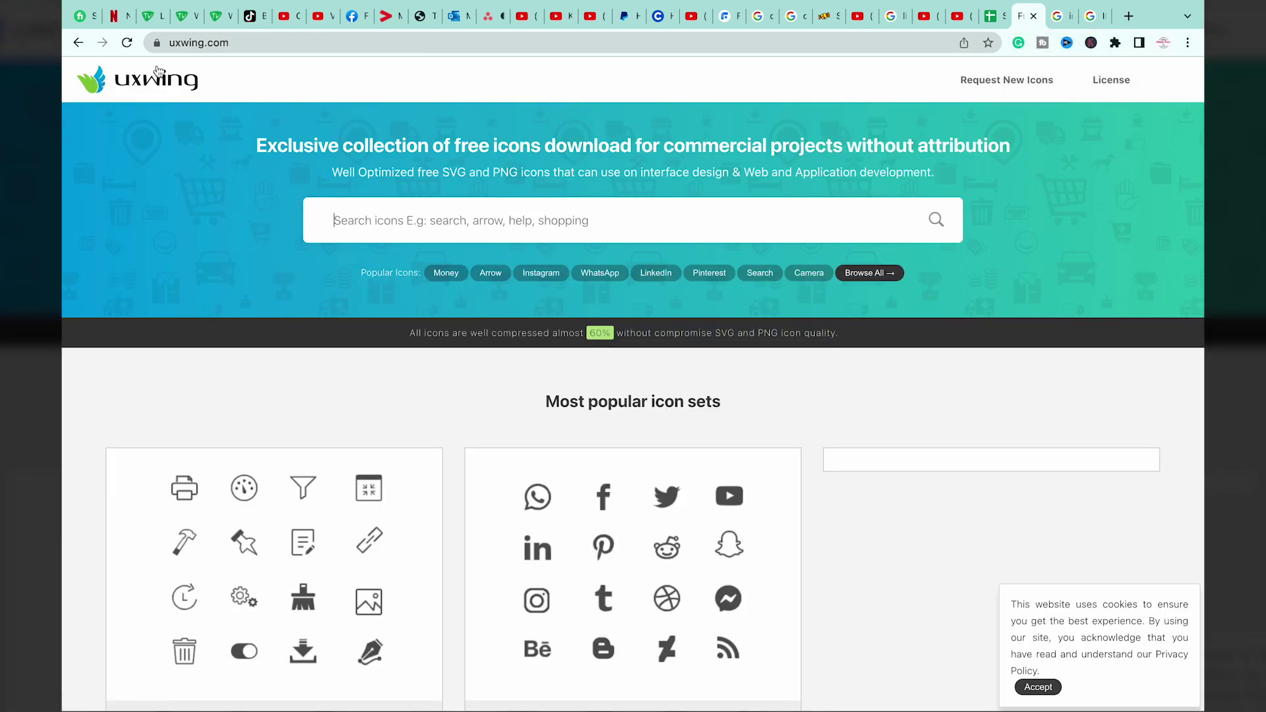